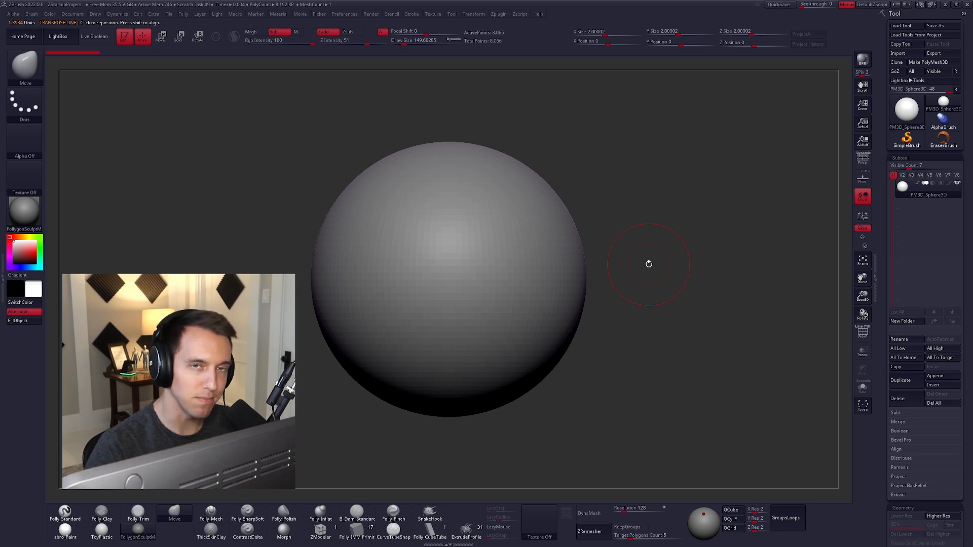
- Sculpt the sphere into a frog head with bulging eyes, eyelids, a wide mouth and throat folds
alt+click(552, 214)
alt+click(484, 283)
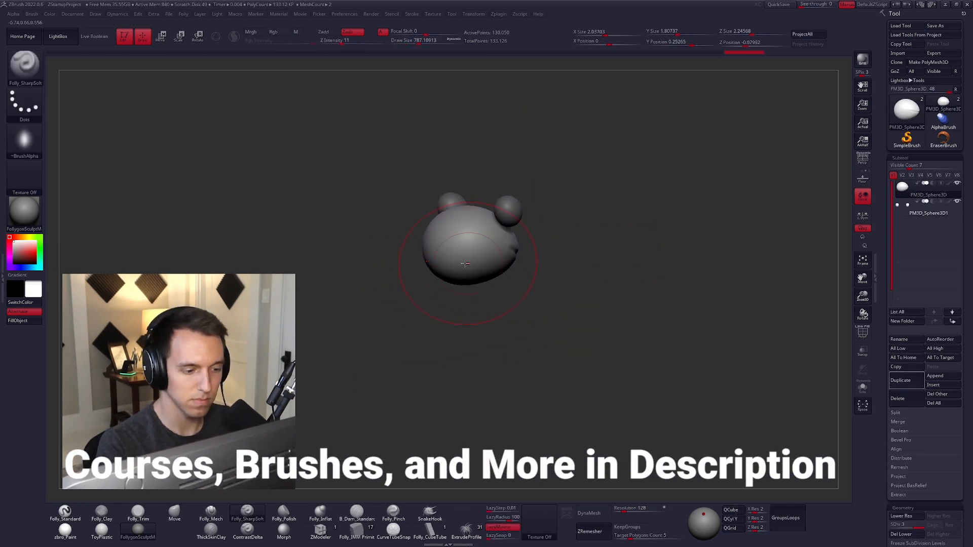
alt+click(503, 196)
alt+click(459, 273)
key(space)
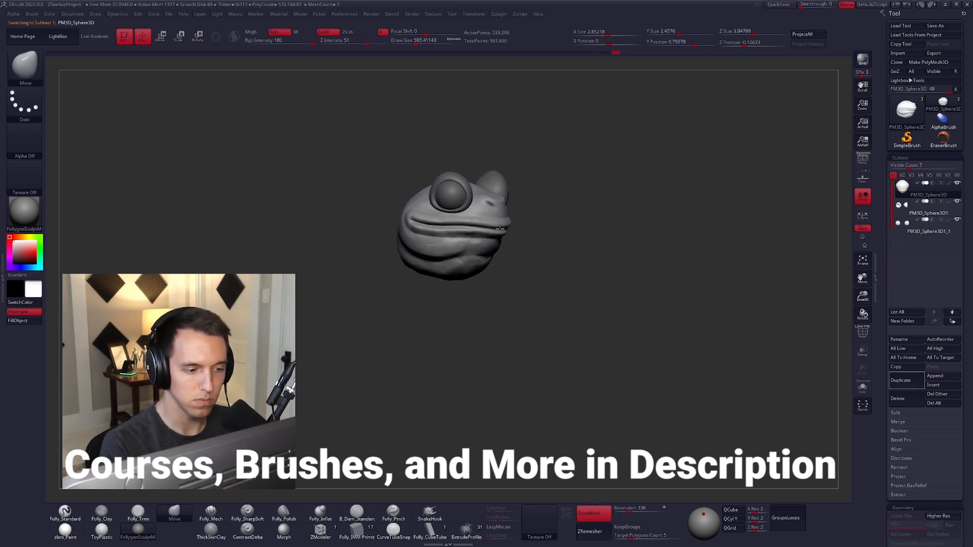
- Append a new sphere below the head and pull it into a rough bent body with the Move brush
key(space)
click(935, 376)
click(802, 280)
alt+click(489, 253)
mouse_move(515, 234)
mouse_down()
mouse_move(450, 291)
mouse_move(534, 308)
mouse_up()
click(357, 530)
click(174, 512)
mouse_move(473, 282)
mouse_down()
mouse_move(501, 296)
mouse_move(525, 250)
mouse_up()
- Clear the body's mask and ZRemesh it with a target polygon count of 1
mouse_move(582, 244)
ctrl+mouse_down()
mouse_move(621, 235)
mouse_move(552, 238)
ctrl+mouse_up()
drag(630, 537, 622, 537)
click(591, 531)
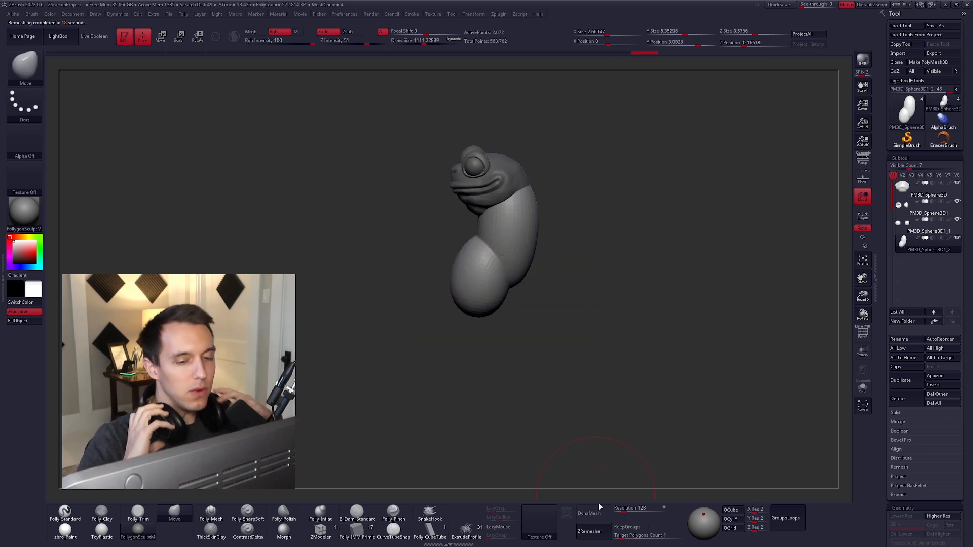
- Reshape the remeshed body with the Move brush into a fuller torso that meets the back and underside of the head
drag(557, 278, 512, 239)
mouse_move(554, 276)
mouse_down()
mouse_move(584, 278)
mouse_move(595, 258)
mouse_move(593, 284)
mouse_up()
drag(478, 266, 474, 264)
key(s)
drag(582, 274, 606, 279)
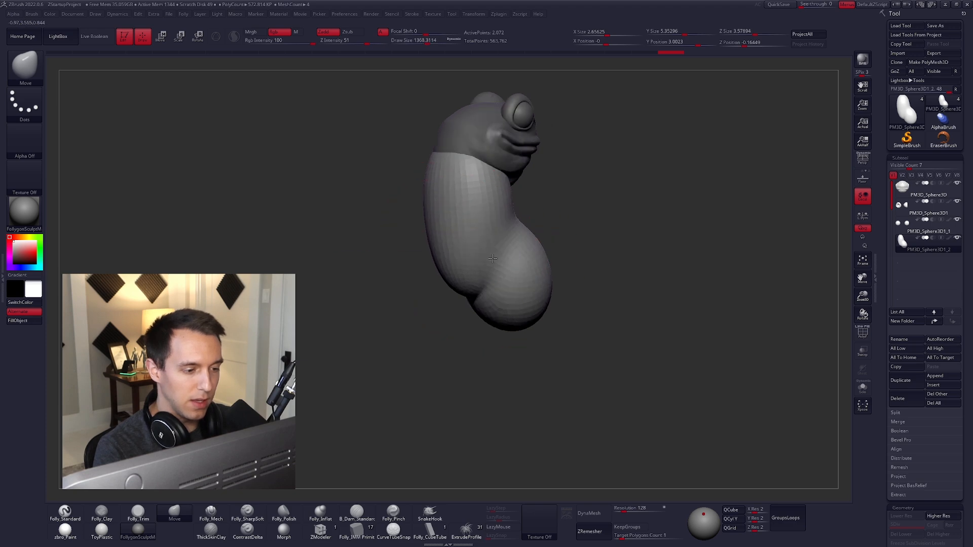
drag(492, 259, 494, 258)
shift+drag(552, 243, 577, 238)
drag(479, 188, 484, 190)
mouse_move(557, 243)
mouse_down()
mouse_move(578, 246)
mouse_move(532, 258)
mouse_up()
key(s)
drag(535, 264, 529, 262)
alt+drag(592, 236, 572, 285)
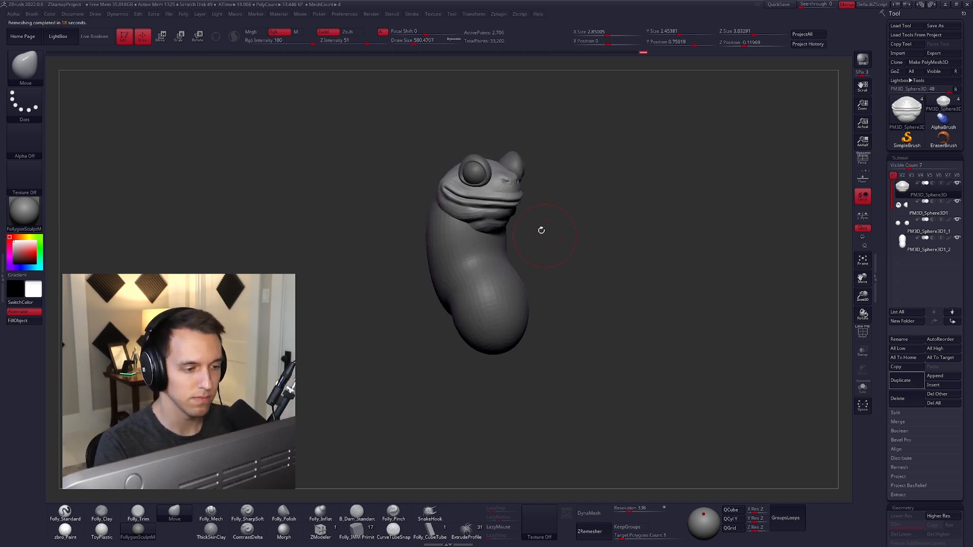
- Isolate the frog's head and build up its forms with the Folly_Clay brush
drag(541, 230, 654, 291)
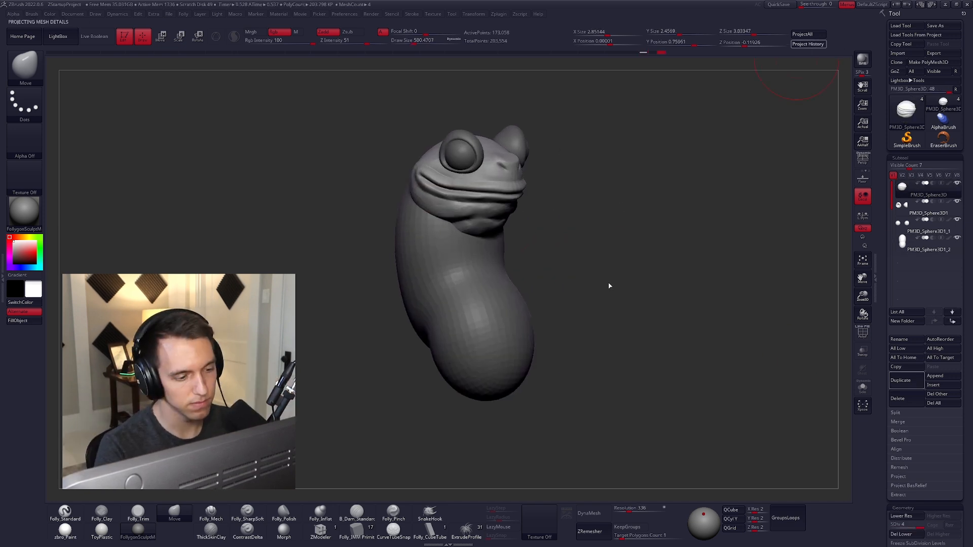
click(862, 387)
mouse_move(603, 233)
mouse_down()
mouse_move(625, 288)
mouse_move(654, 254)
mouse_up()
click(102, 512)
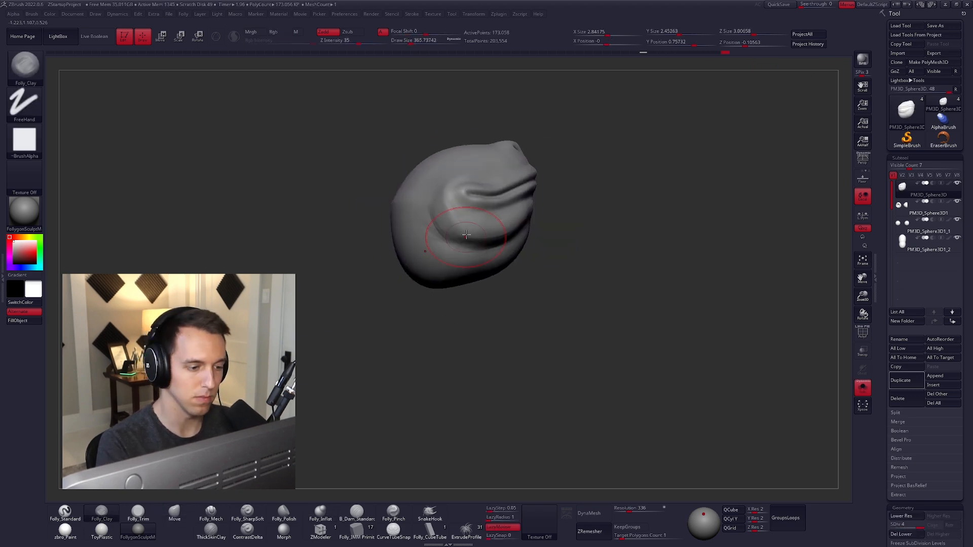
click(862, 388)
drag(623, 284, 709, 283)
- Reshape the frog's jaw and mouth area with the Move brush at low subdivision, and turn on perspective
alt+click(547, 283)
key(space)
drag(589, 232, 597, 232)
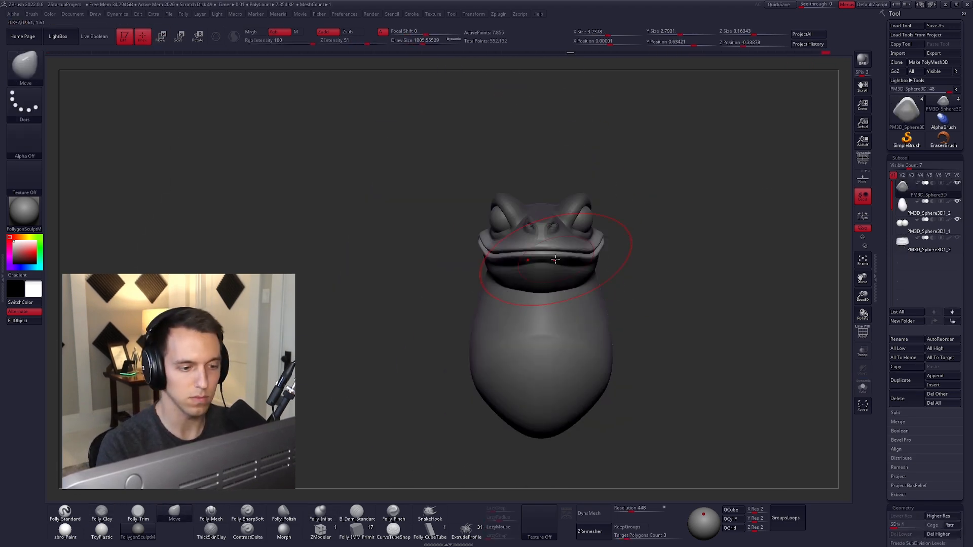
mouse_move(735, 276)
mouse_down()
mouse_move(699, 293)
mouse_move(690, 265)
mouse_move(654, 265)
mouse_move(697, 268)
mouse_up()
key(d)
key(p)
drag(648, 197, 689, 203)
- Adjust the head's proportions with Transpose Scale and raise it to subdivision level 4
key(w)
key(e)
drag(569, 213, 621, 282)
key(q)
key(d)
key(d)
mouse_move(562, 273)
mouse_down()
mouse_move(592, 269)
mouse_move(717, 313)
mouse_up()
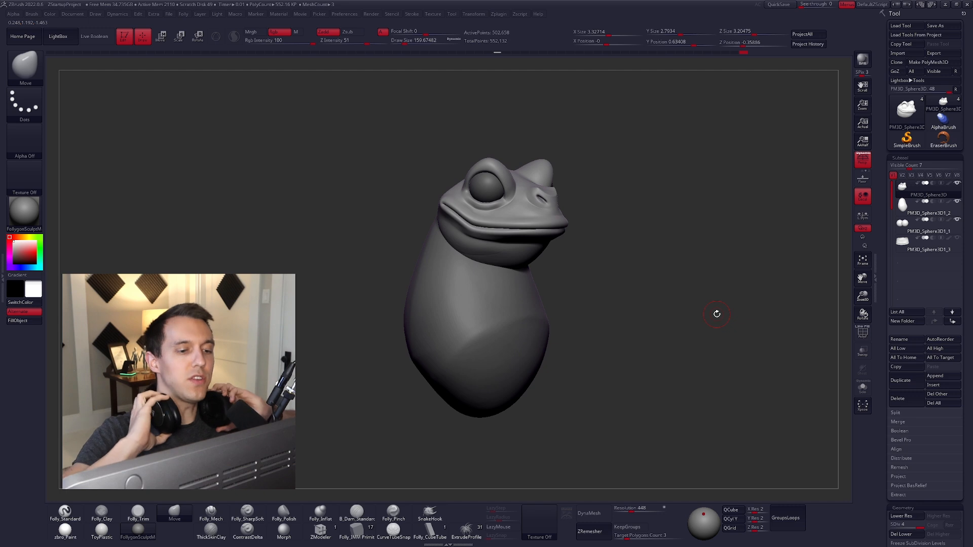
drag(602, 279, 610, 275)
key(space)
mouse_move(610, 275)
mouse_down()
mouse_move(584, 269)
mouse_move(602, 273)
mouse_up()
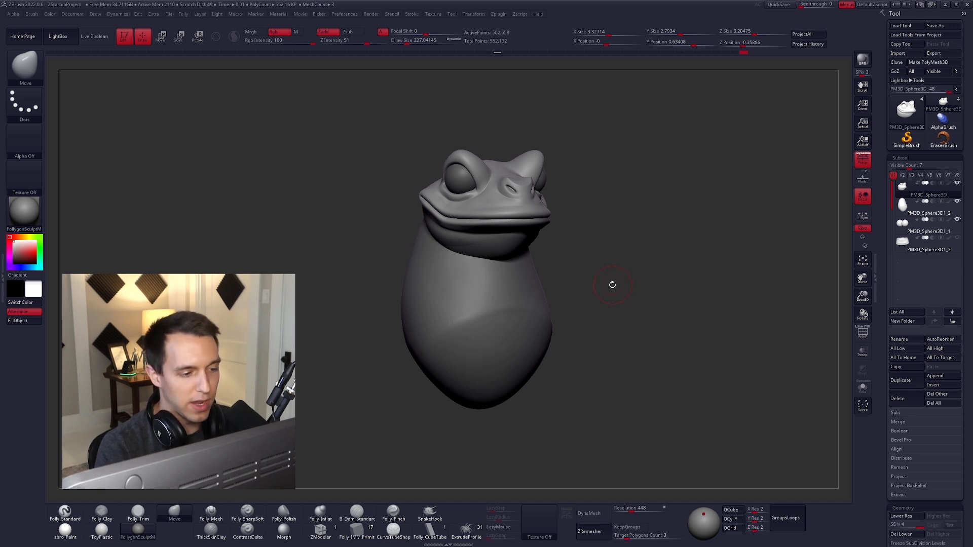
drag(595, 293, 607, 269)
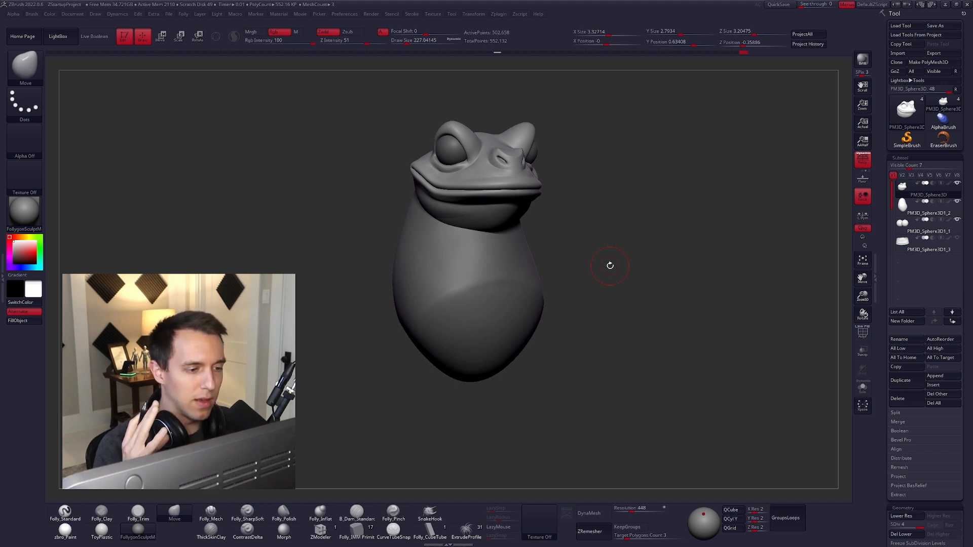
mouse_move(610, 265)
mouse_down()
mouse_move(627, 286)
mouse_move(591, 302)
mouse_move(622, 279)
mouse_up()
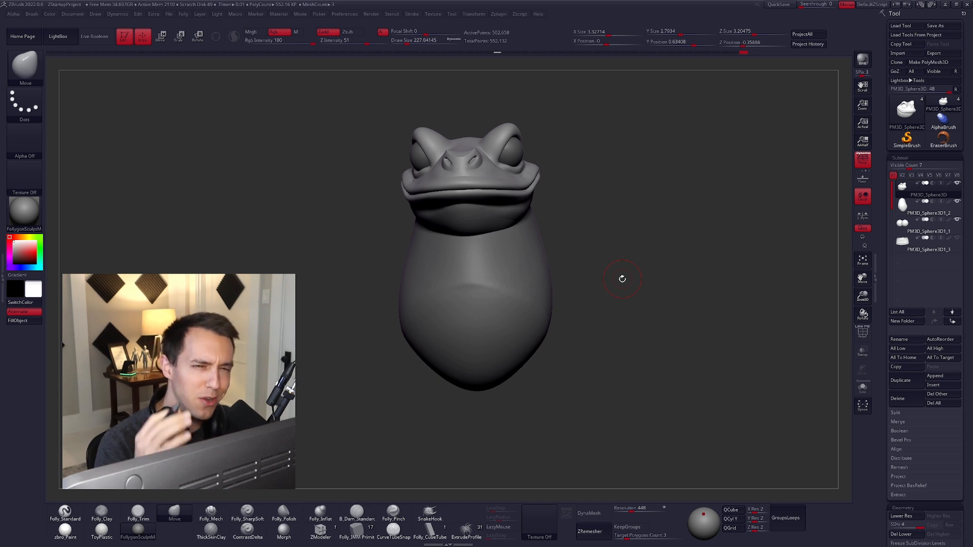
mouse_move(596, 287)
mouse_down()
mouse_move(610, 293)
mouse_move(671, 280)
mouse_move(602, 293)
mouse_move(625, 311)
mouse_up()
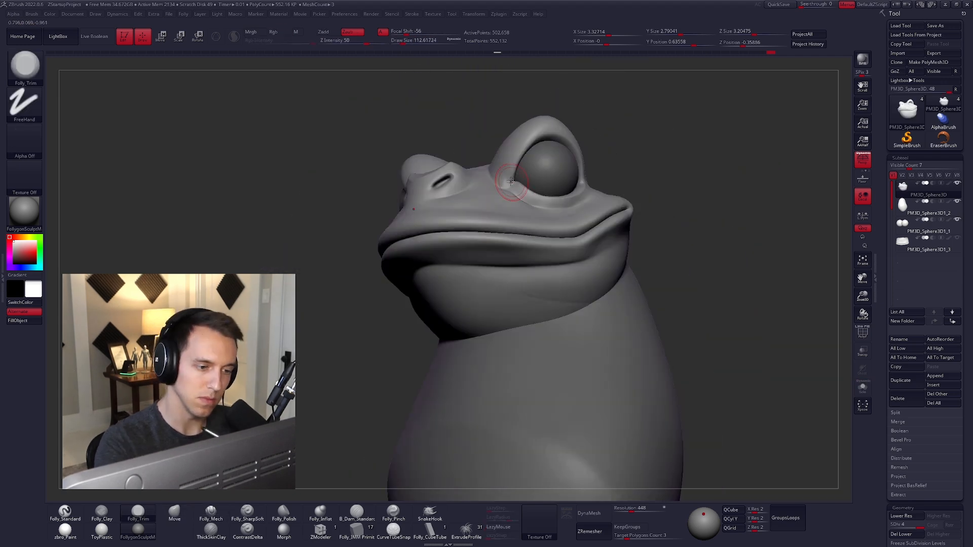
- DynaMesh the frog's body at resolution 448, angle the arms down beside the torso and adjust the shoulders
click(593, 513)
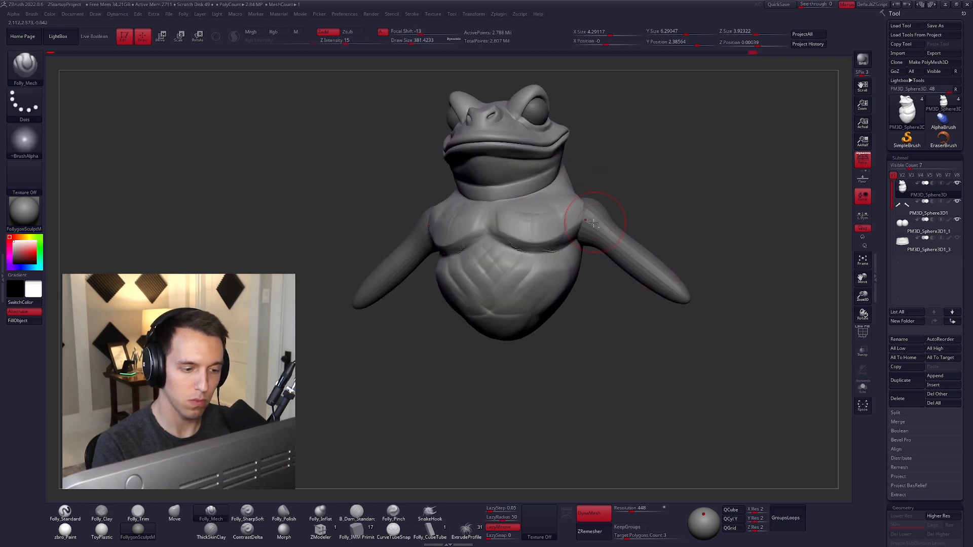
ctrl+drag(608, 324, 530, 476)
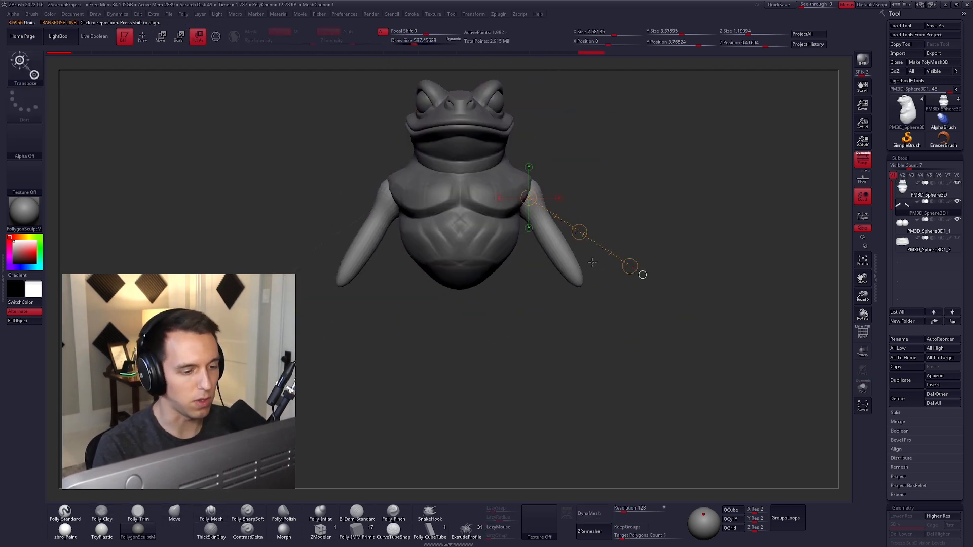
key(space)
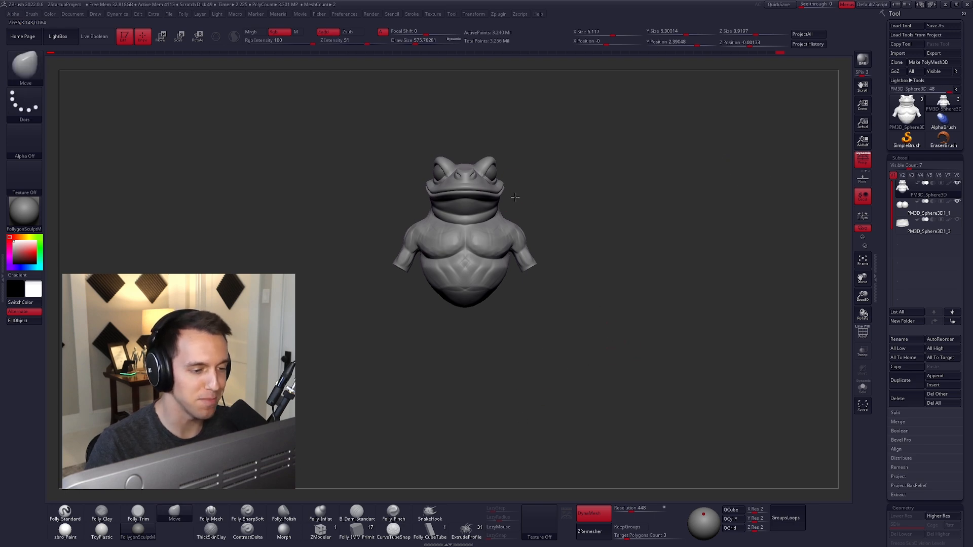
mouse_move(515, 197)
mouse_down()
mouse_move(538, 206)
mouse_move(564, 238)
mouse_up()
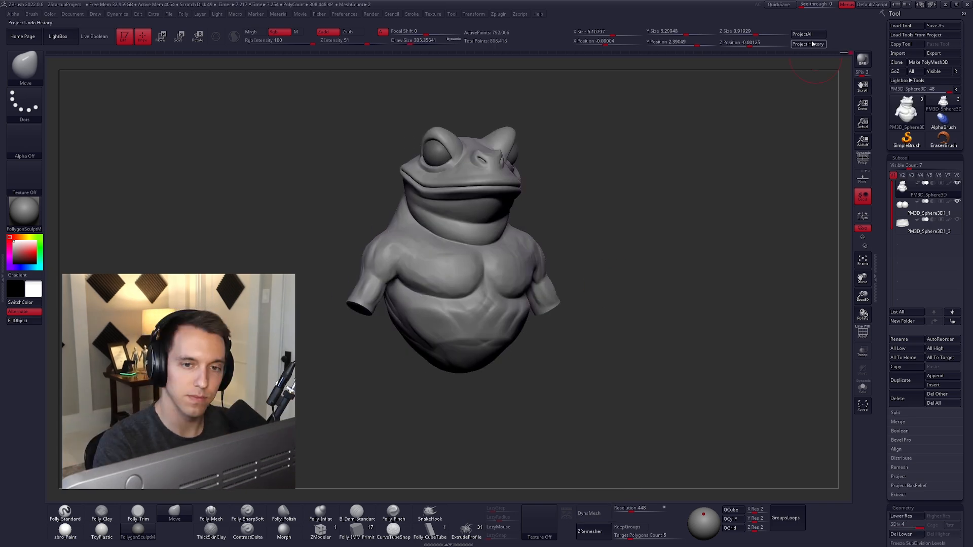
- Smooth the muscle folds on the chest and belly into softer, rounder forms
mouse_move(557, 253)
mouse_down()
mouse_move(612, 233)
mouse_move(522, 298)
mouse_move(420, 236)
mouse_move(478, 234)
mouse_up()
mouse_move(583, 243)
mouse_down()
mouse_move(608, 233)
mouse_move(456, 244)
mouse_up()
drag(633, 253, 689, 243)
key(shift+d)
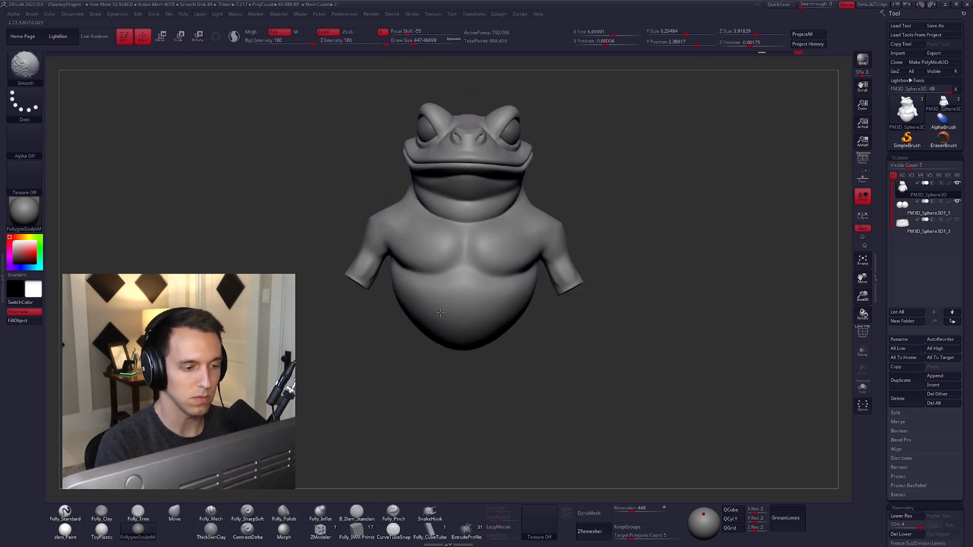
drag(456, 253, 420, 190)
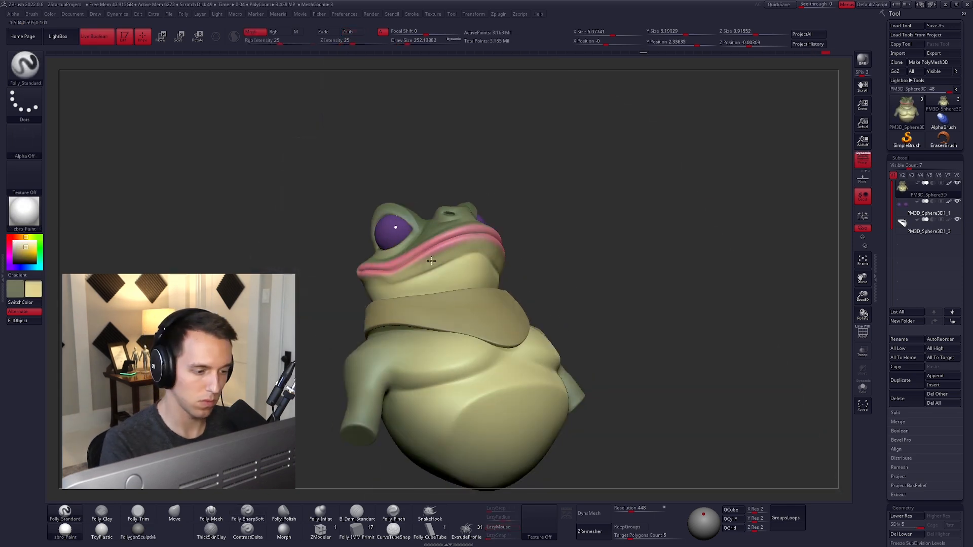
- Paint the frog's skin in mottled green with a pale belly, and refine the orange eyes and their rims
mouse_move(582, 192)
mouse_down()
mouse_move(538, 175)
mouse_move(494, 246)
mouse_move(456, 260)
mouse_up()
key(c)
click(33, 250)
click(862, 388)
drag(354, 253, 484, 244)
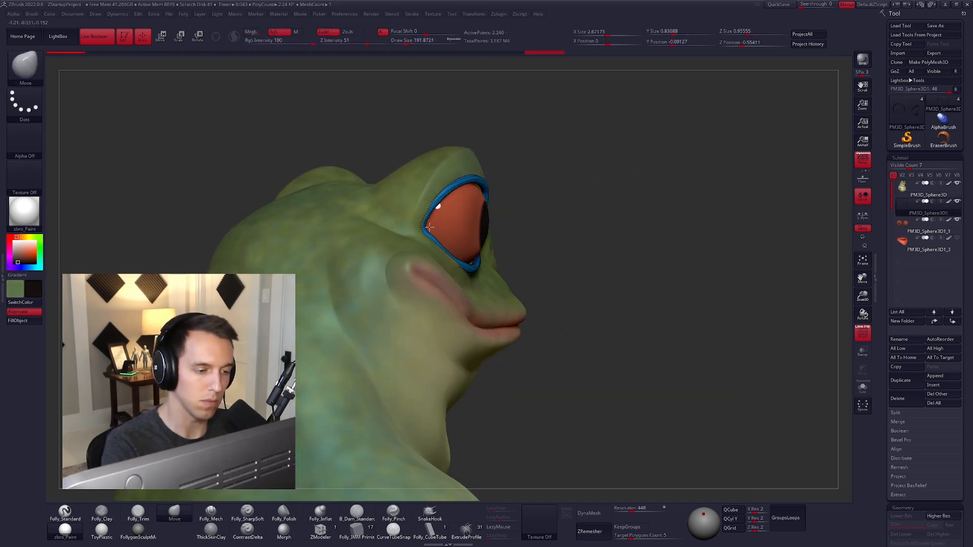
drag(734, 152, 583, 162)
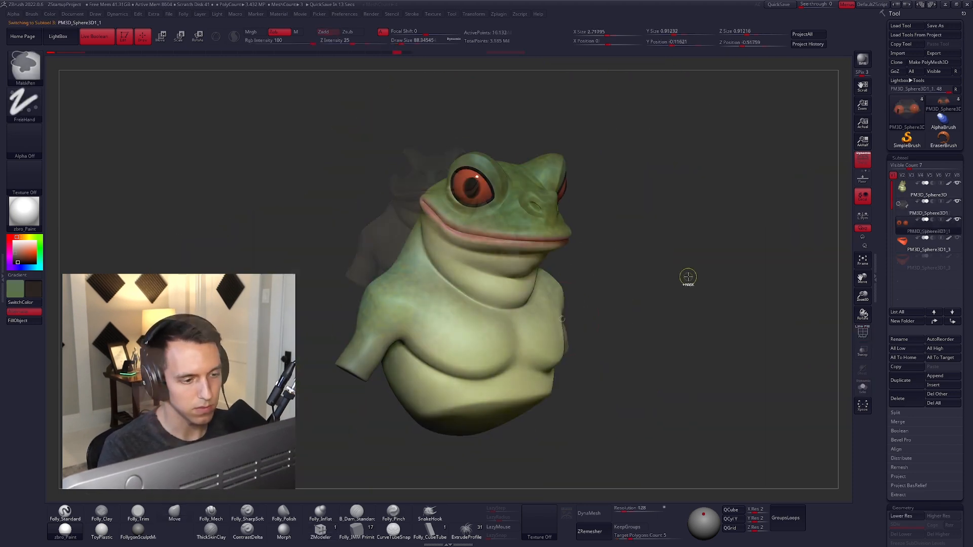
drag(687, 276, 624, 261)
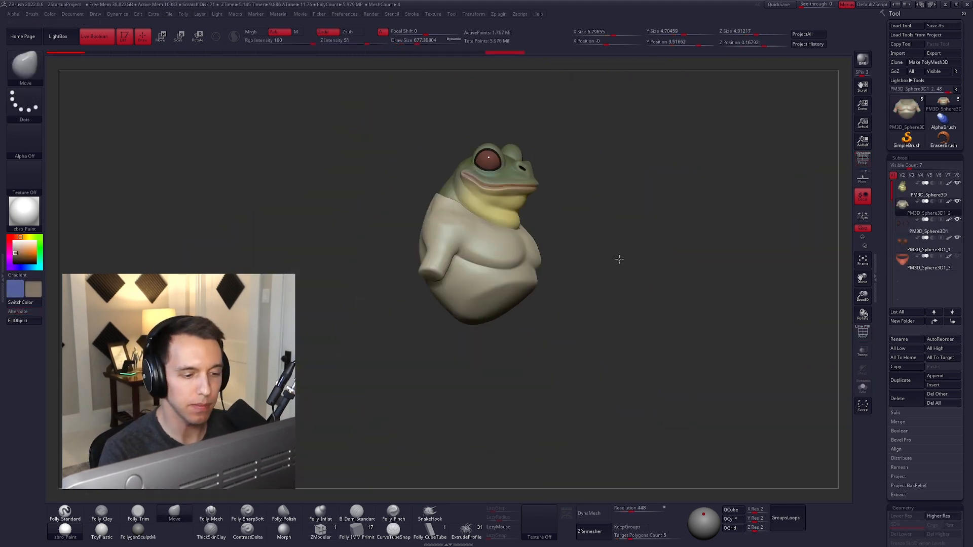
- Shape the beige shirt over the torso and pull the arm spheres down into large sleeve forms
click(610, 520)
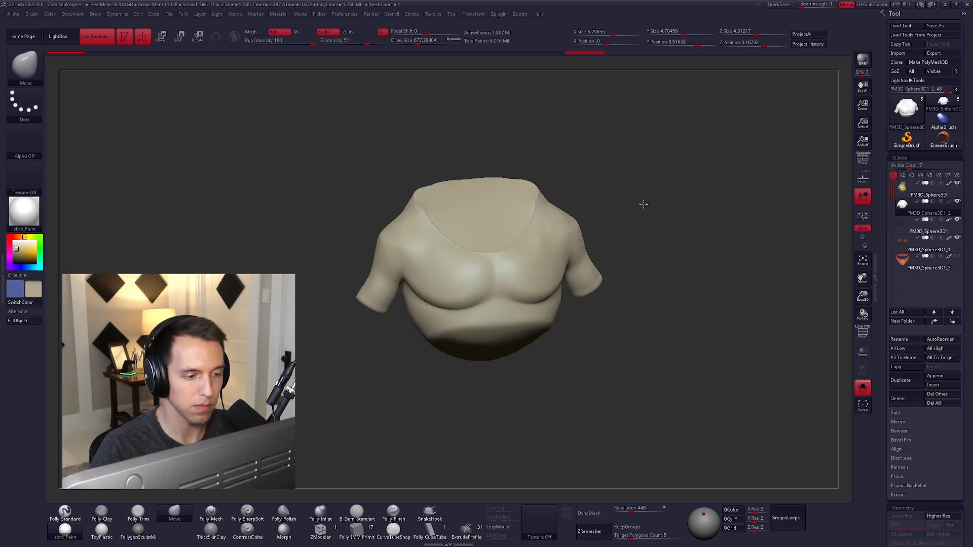
click(861, 260)
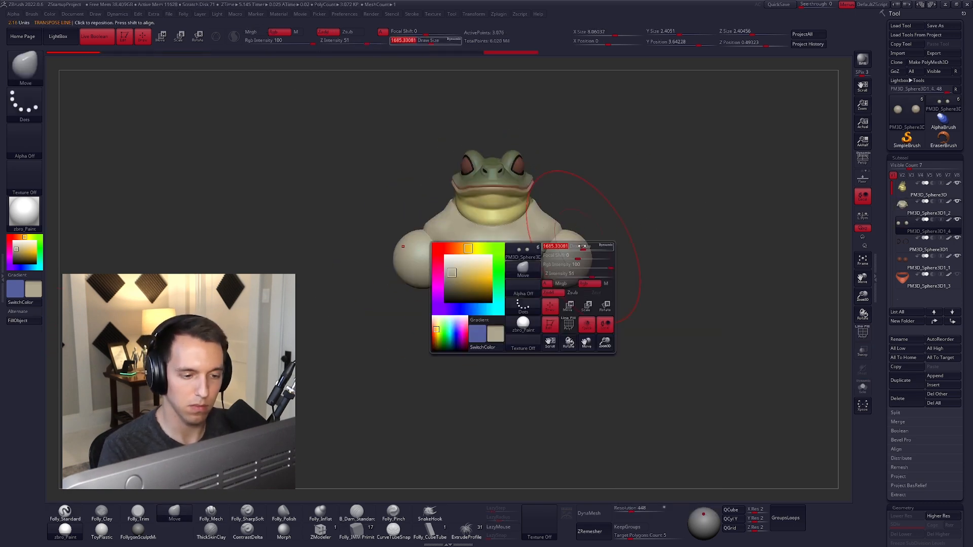
drag(563, 264, 575, 264)
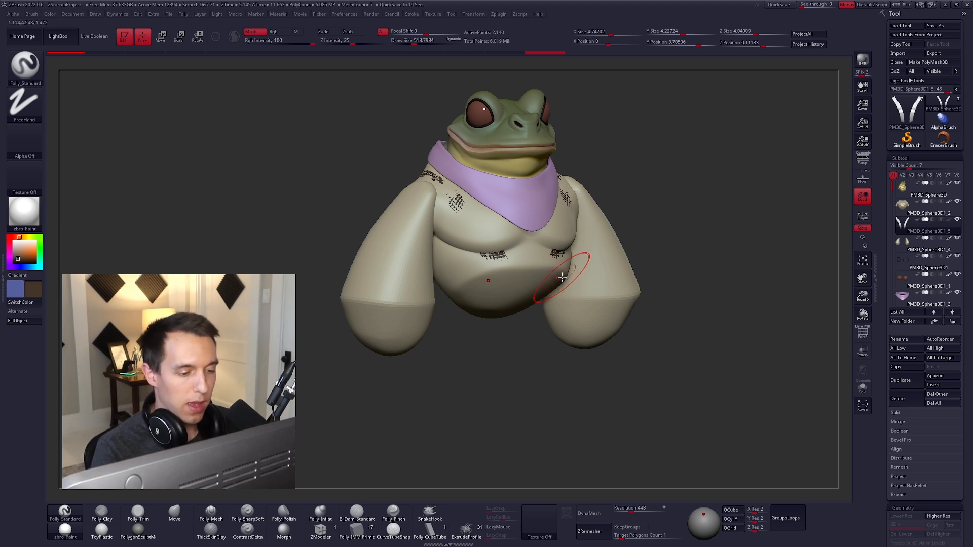
- Fit the brown suspender straps over the shirt with the Move brush
alt+right_drag(454, 199, 426, 223)
key(b)
key(m)
key(v)
key(space)
drag(621, 249, 622, 249)
right_drag(619, 248, 605, 253)
- Inflate the suspender straps slightly with Transpose Move and show their wireframe
key(shift+f)
key(shift+f)
key(w)
drag(550, 233, 632, 243)
right_drag(632, 243, 634, 243)
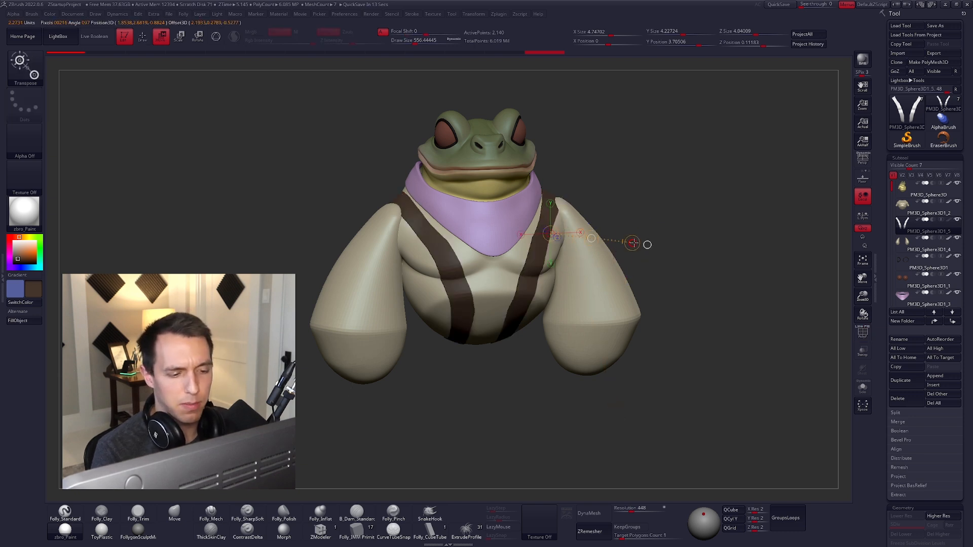
key(q)
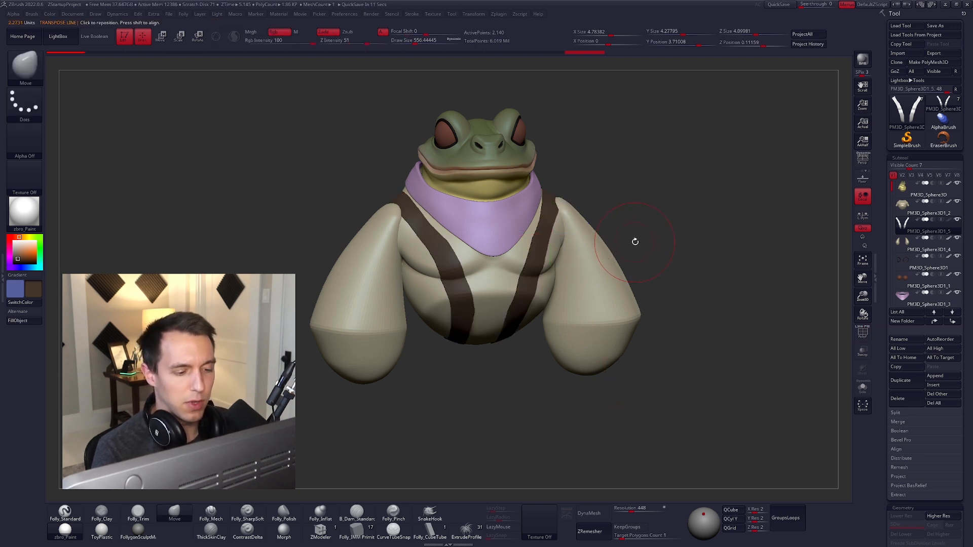
key(shift+f)
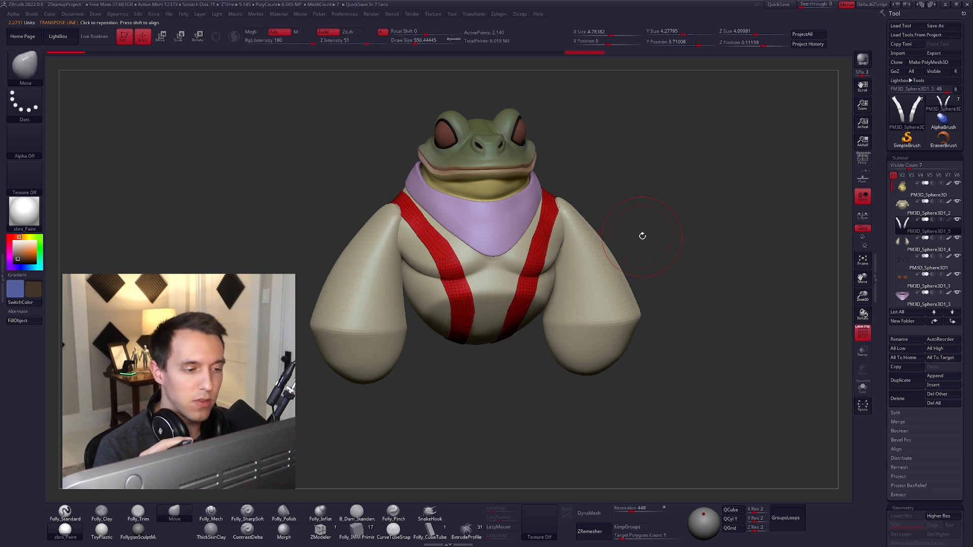
- Refine the suspender straps' fit around the torso with the Move brush and hide their wireframe
mouse_move(686, 256)
mouse_down()
mouse_move(686, 248)
mouse_move(668, 259)
mouse_up()
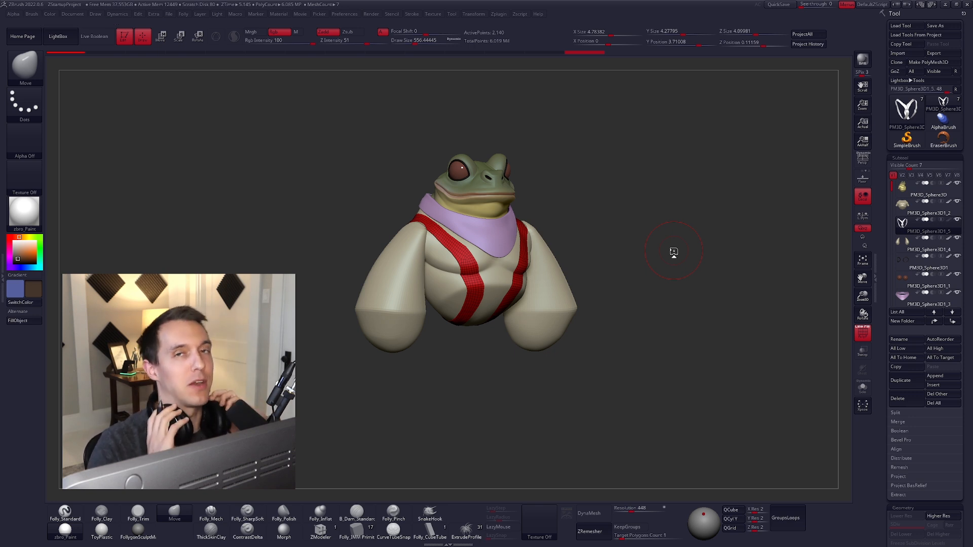
mouse_move(762, 252)
mouse_down()
mouse_move(539, 260)
mouse_move(534, 219)
mouse_move(539, 308)
mouse_move(471, 250)
mouse_move(503, 272)
mouse_move(563, 267)
mouse_move(403, 419)
mouse_move(495, 263)
mouse_move(509, 276)
mouse_up()
key(b)
key(m)
key(v)
key(shift+f)
key(r)
key(q)
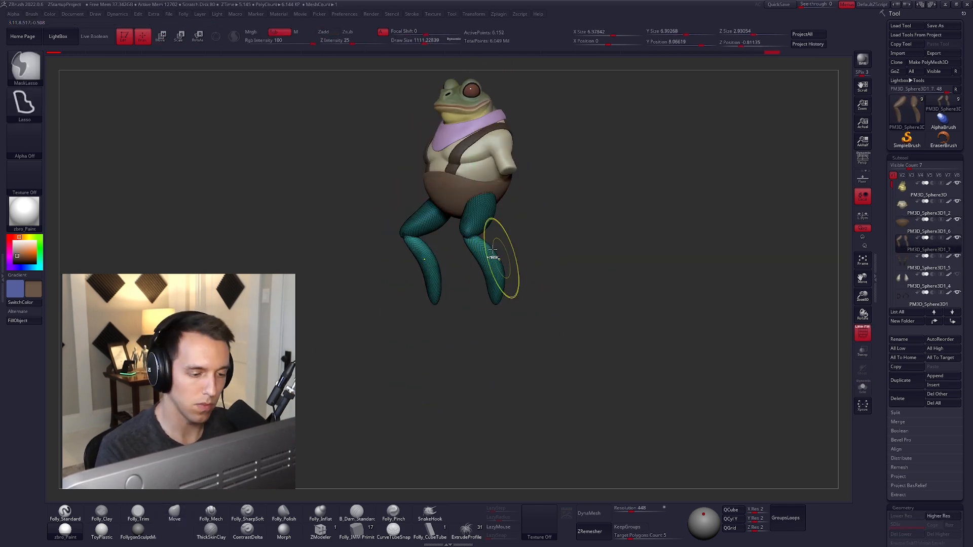
- Fuse the upper and lower leg pieces with DynaMesh at resolution 72
drag(631, 511, 621, 511)
click(594, 513)
drag(597, 260, 642, 278)
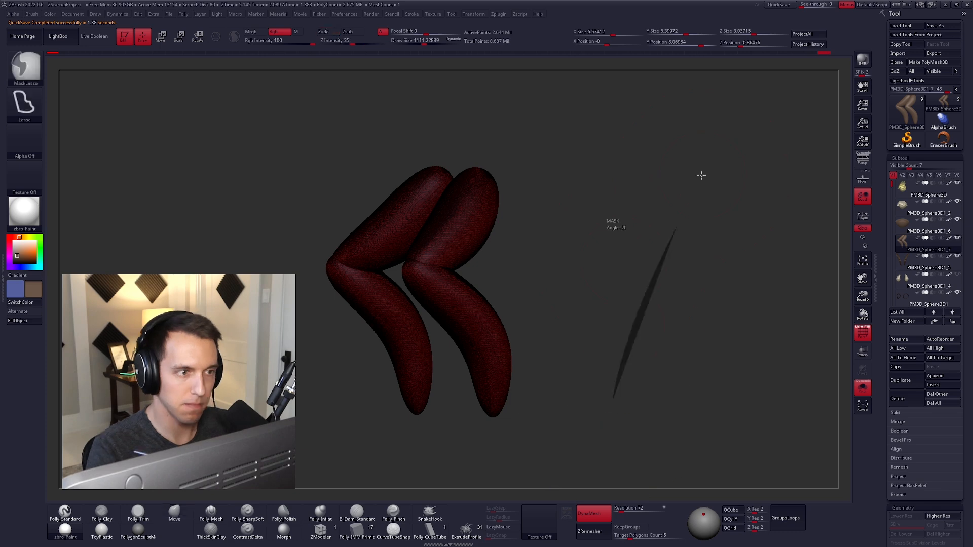
- ZRemesh the legs with KeepGroups enabled and a target polygon count of 0.1, and hide the wireframe
click(630, 527)
drag(630, 537, 615, 538)
click(590, 531)
key(shift+f)
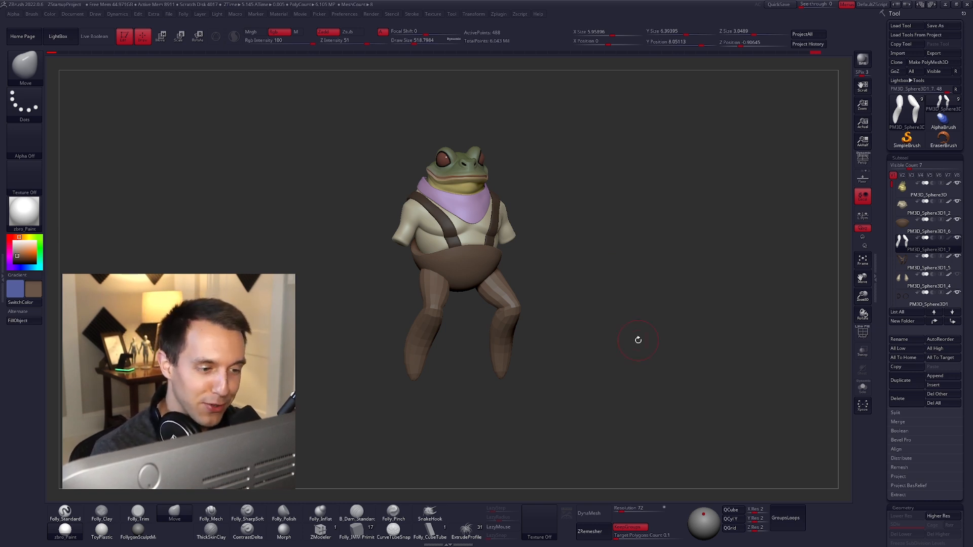
- Reposition the suspender straps with Transpose Move so they sit against the shoulders and meet the trousers
drag(632, 335, 646, 347)
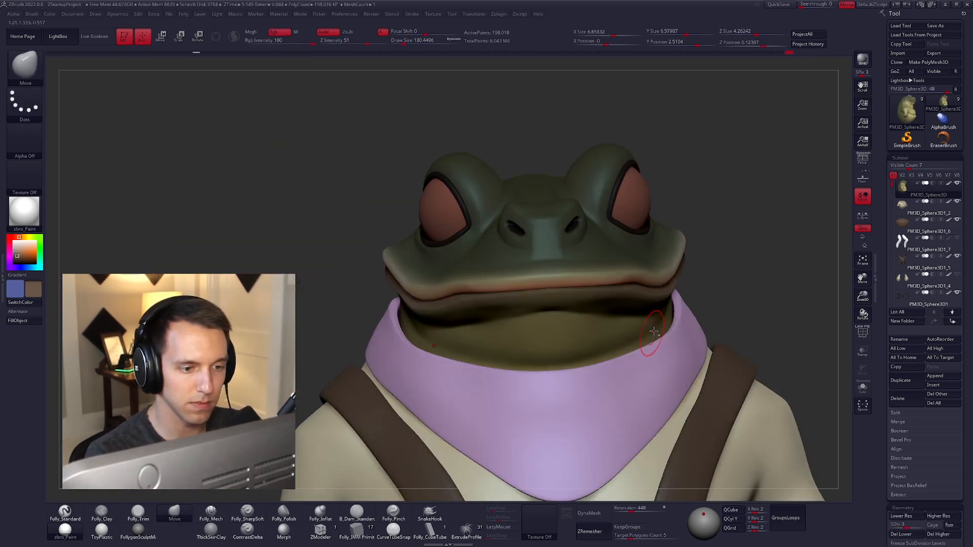
mouse_move(653, 331)
ctrl+right_down()
mouse_move(619, 284)
mouse_move(538, 306)
mouse_move(484, 289)
mouse_move(644, 295)
ctrl+right_up()
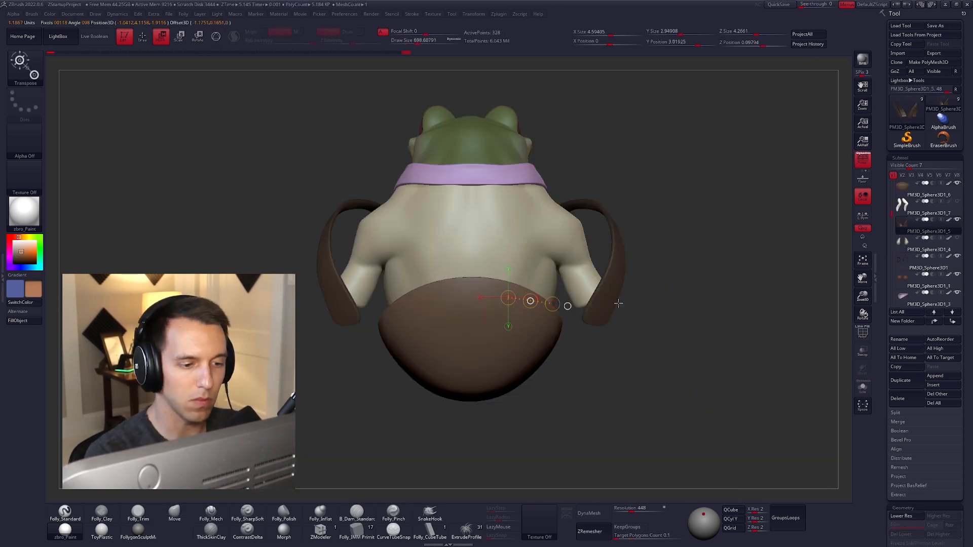
drag(566, 306, 529, 276)
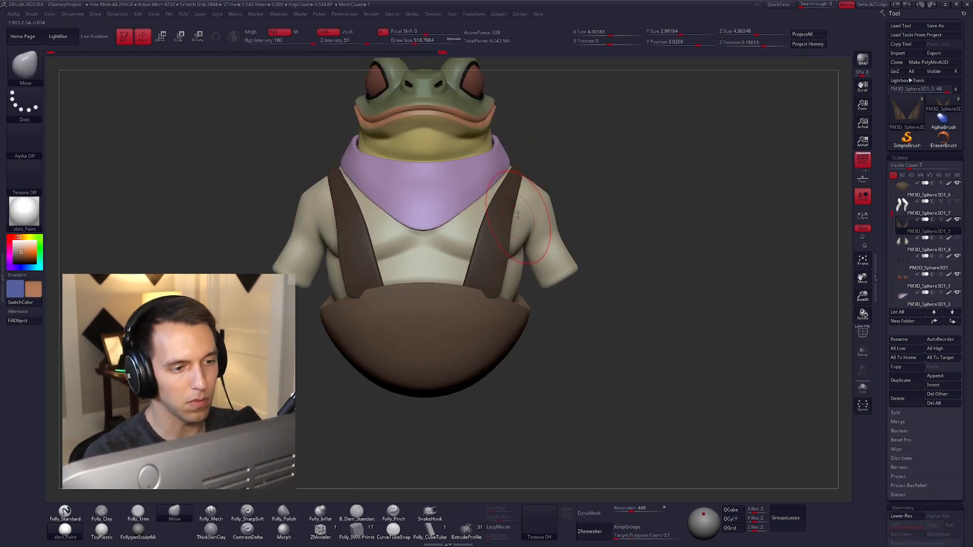
right_drag(529, 276, 565, 241)
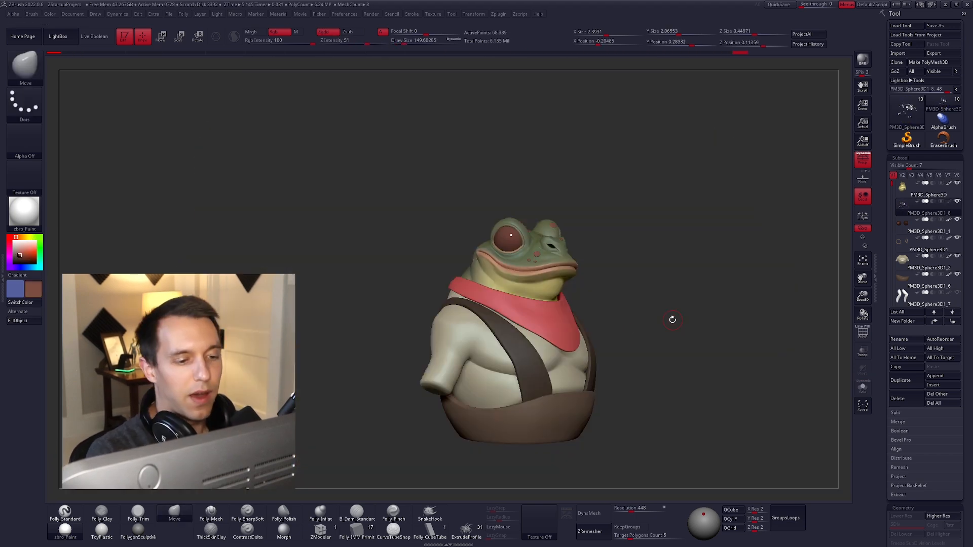
drag(673, 320, 599, 354)
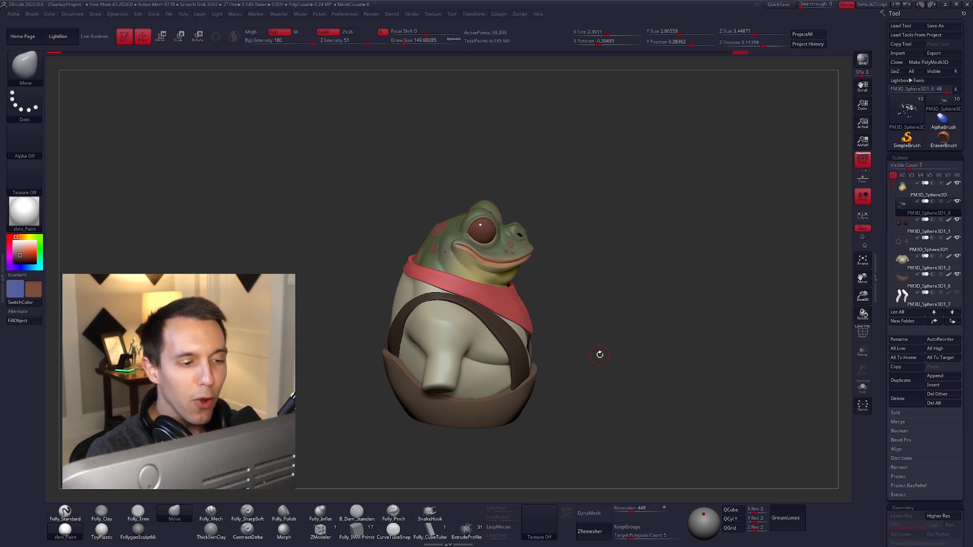
mouse_move(599, 354)
mouse_down()
mouse_move(580, 341)
mouse_move(608, 373)
mouse_move(614, 355)
mouse_move(633, 365)
mouse_move(608, 358)
mouse_move(600, 369)
mouse_move(612, 370)
mouse_move(508, 262)
mouse_move(533, 232)
mouse_move(560, 222)
mouse_move(573, 248)
mouse_up()
key(space)
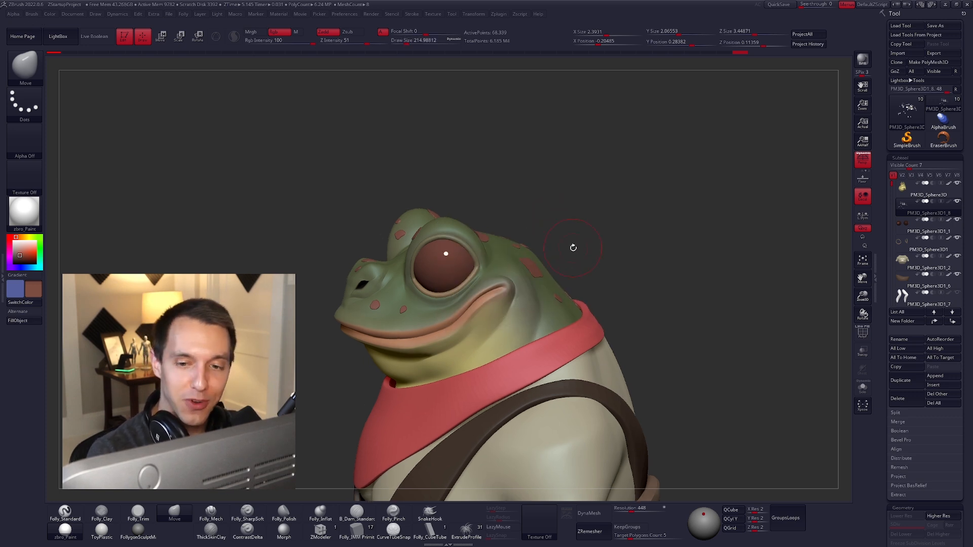
drag(677, 314, 637, 346)
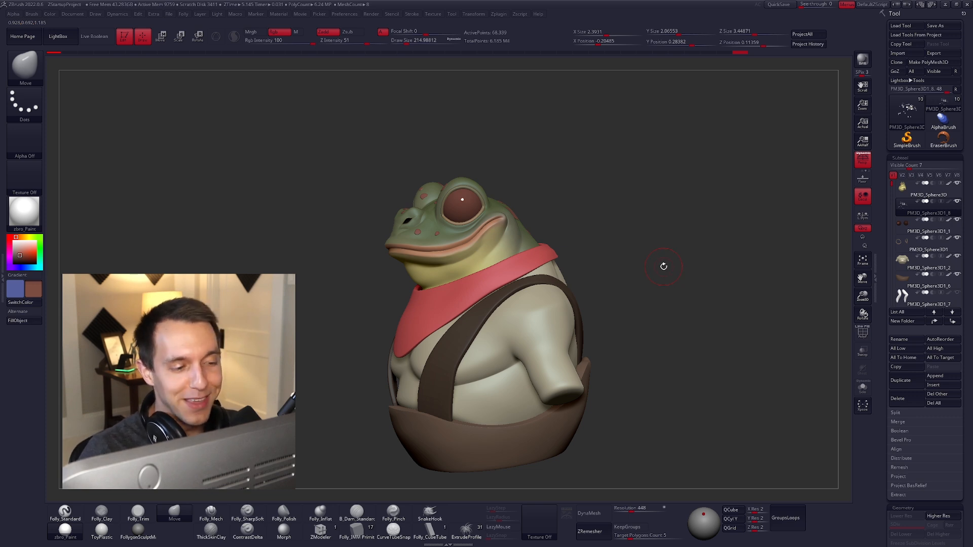
drag(631, 236, 569, 206)
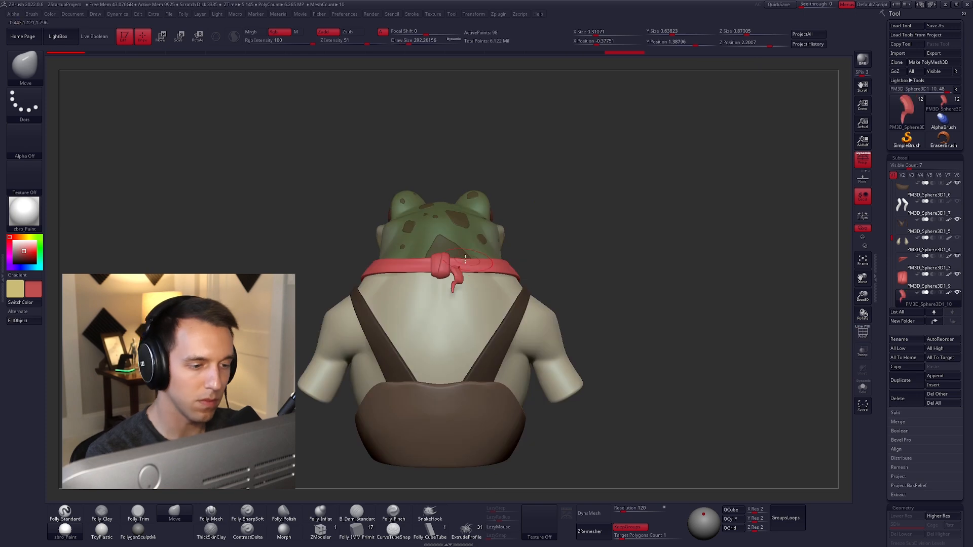
- Duplicate the scarf's loose tail beside the knot at the back of the neck and rotate the copy with Transpose
key(w)
click(906, 380)
key(r)
drag(659, 291, 601, 291)
key(q)
- Isolate the scarf and sculpt flowing cloth folds around its collar and front with the Folly_SharpSoft and Folly_Clay brushes
click(862, 388)
drag(375, 350, 344, 324)
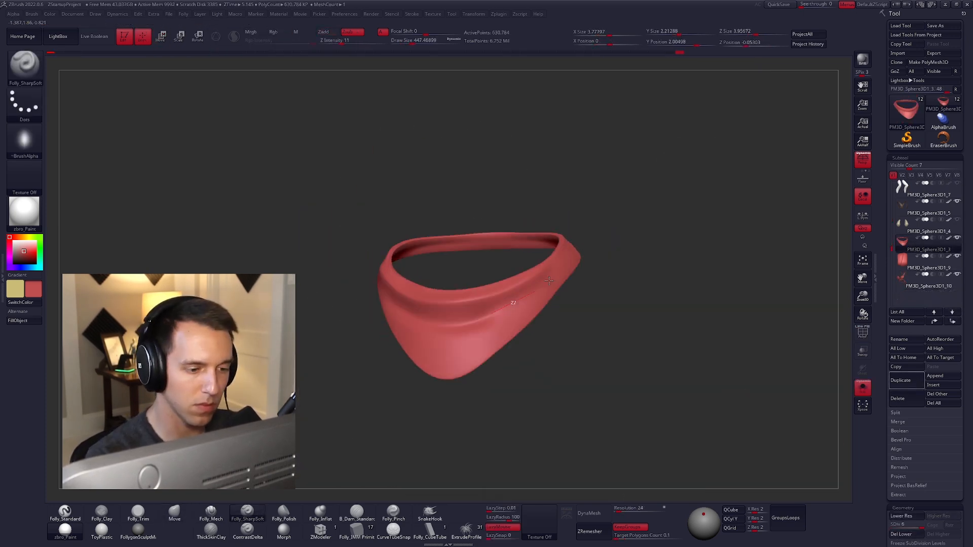
drag(421, 326, 499, 336)
mouse_move(633, 380)
mouse_down()
mouse_move(633, 324)
mouse_move(654, 375)
mouse_up()
drag(507, 336, 591, 310)
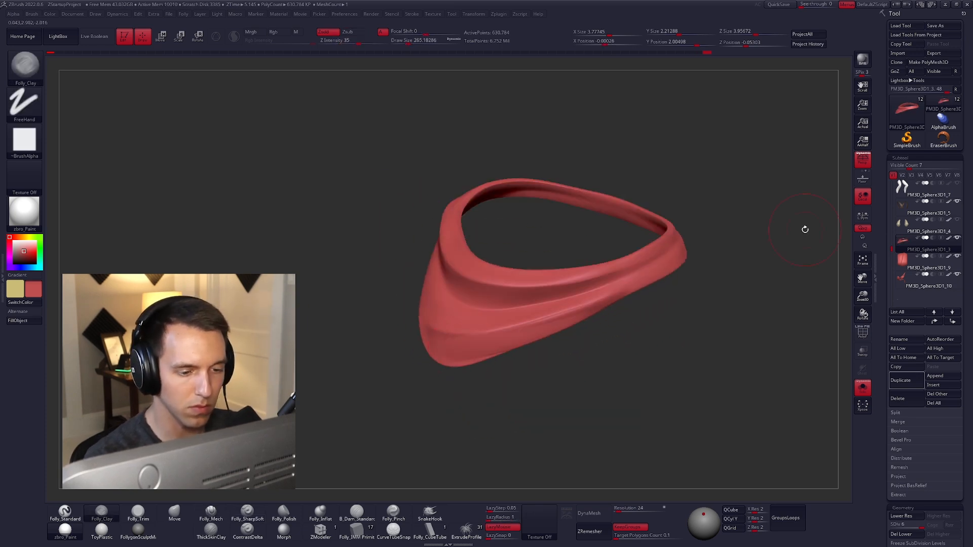
drag(653, 345, 521, 358)
click(862, 388)
click(862, 387)
drag(633, 380, 430, 350)
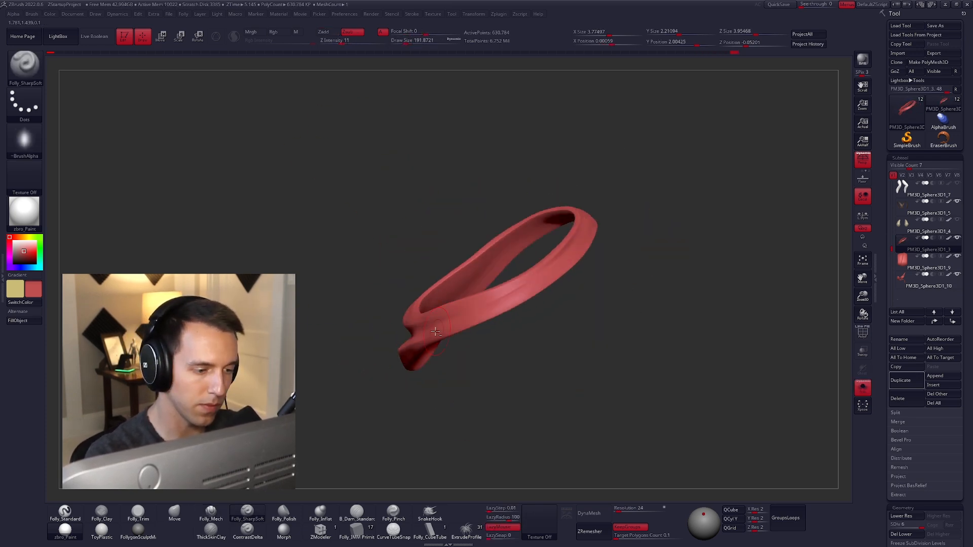
drag(633, 365, 567, 324)
click(862, 388)
- Rotate the forearm pieces at the elbows with Transpose, fuse them with DynaMesh and shape them with the Move brush
key(p)
alt+click(545, 265)
click(174, 512)
mouse_move(659, 314)
mouse_down()
mouse_move(588, 314)
mouse_move(659, 314)
mouse_up()
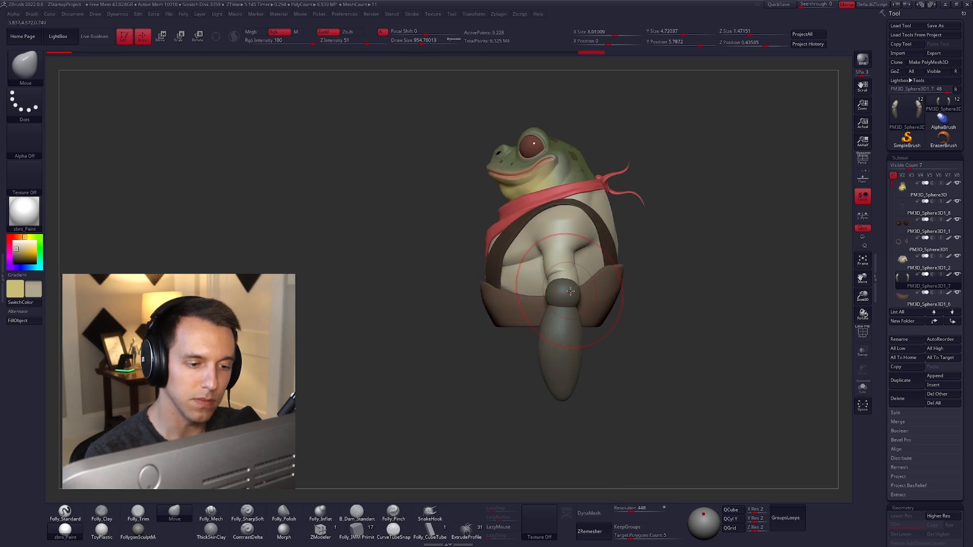
key(r)
drag(514, 347, 514, 428)
click(862, 388)
key(q)
click(593, 513)
drag(659, 380, 568, 282)
click(862, 387)
key(space)
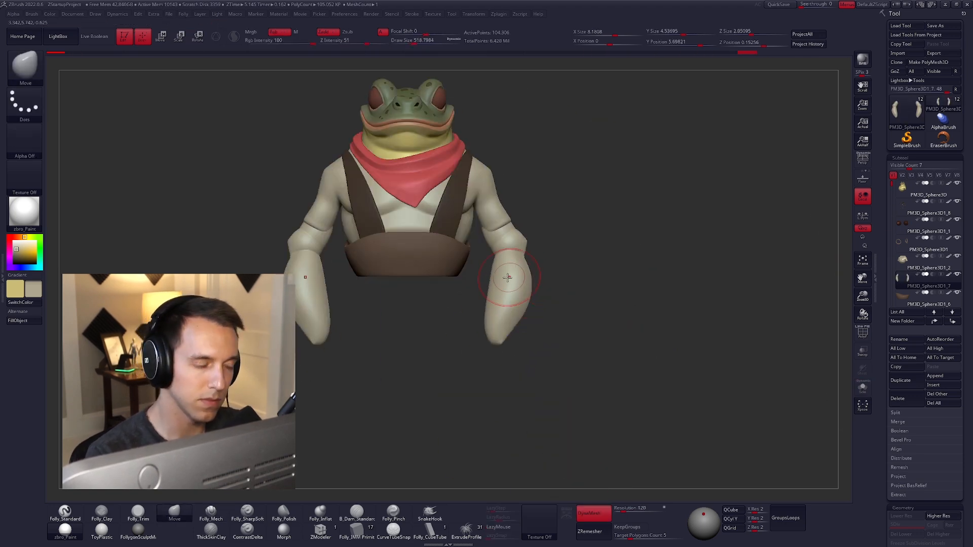
drag(618, 408, 573, 355)
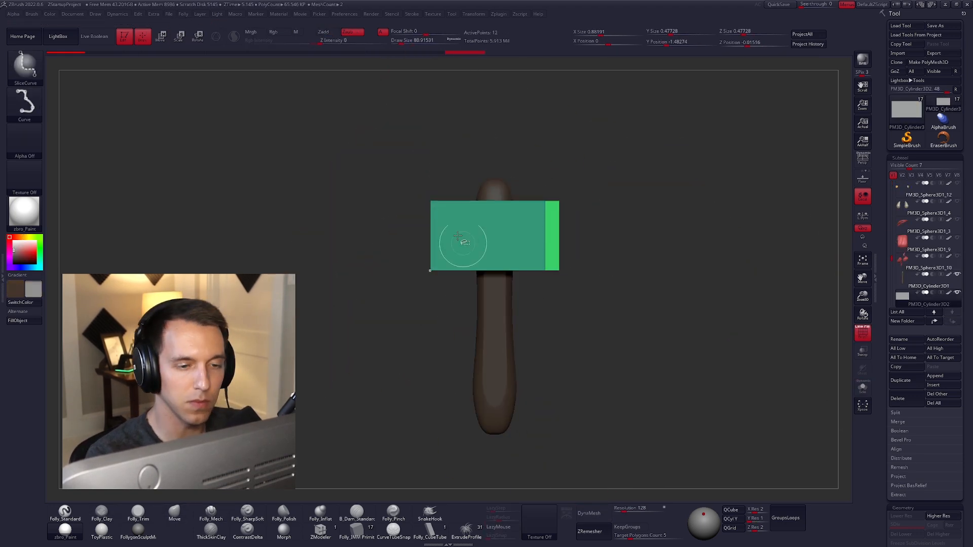
- Slice the hammer's block head with SliceCurve and scale its end section with Transpose to form a tapered side
ctrl+shift+drag(462, 177, 462, 294)
key(e)
key(q)
ctrl+shift+drag(554, 191, 598, 270)
key(e)
shift+drag(557, 235, 686, 235)
key(w)
key(shift+f)
alt+drag(610, 319, 558, 371)
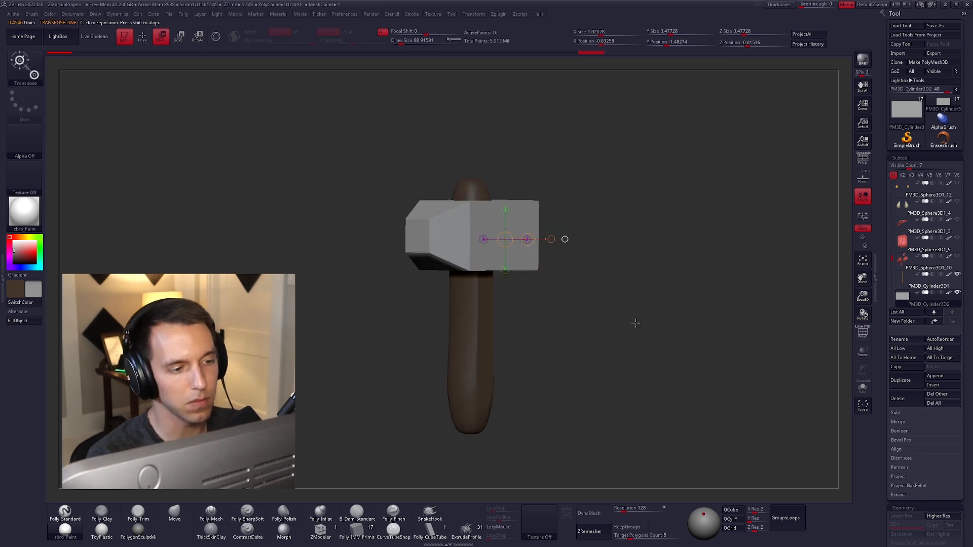
- Adjust the hammer head with Transpose and add two more vertical slices with SliceCurve
drag(475, 326, 476, 284)
key(q)
alt+drag(597, 354, 608, 385)
ctrl+shift+drag(481, 200, 474, 323)
ctrl+shift+drag(601, 201, 606, 315)
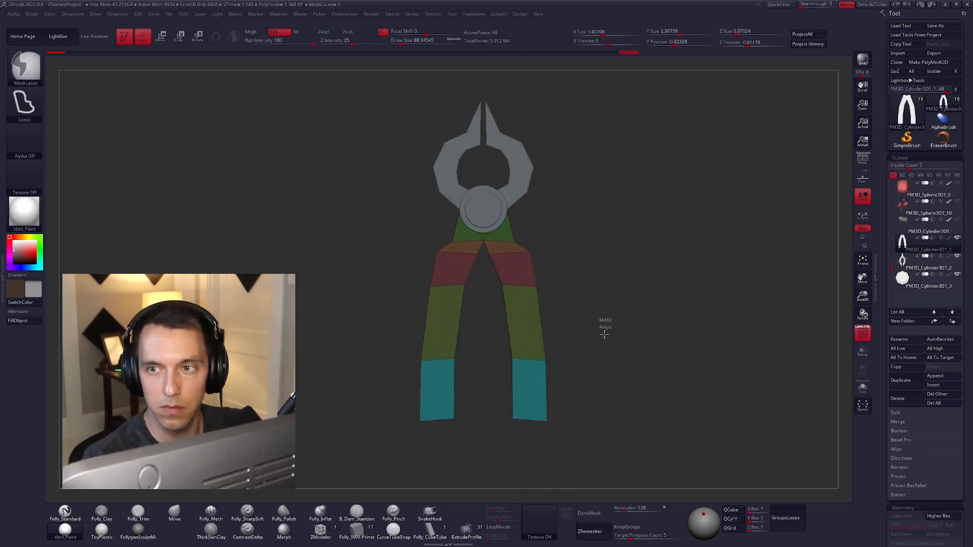
- Refine the pliers' handles, jaws and pivot, switching between their parts and slicing them lengthwise near the centre
key(space)
mouse_move(628, 289)
shift+mouse_down()
mouse_move(543, 289)
mouse_move(575, 367)
shift+mouse_up()
key(shift+f)
alt+click(510, 218)
key(shift+f)
mouse_move(628, 258)
mouse_down()
mouse_move(595, 266)
mouse_move(658, 269)
mouse_up()
ctrl+shift+drag(499, 255, 503, 117)
key(shift+f)
key(shift+f)
key(shift+f)
- Move and rotate the hammer and pliers with Transpose so they sit in the trousers' front pocket
alt+click(494, 263)
key(w)
alt+click(455, 304)
mouse_move(519, 355)
mouse_down()
mouse_move(598, 349)
mouse_move(506, 375)
mouse_move(520, 375)
mouse_move(522, 329)
mouse_move(569, 330)
mouse_up()
key(r)
key(q)
key(r)
alt+click(562, 304)
key(q)
key(shift+f)
drag(527, 223, 566, 248)
key(shift+f)
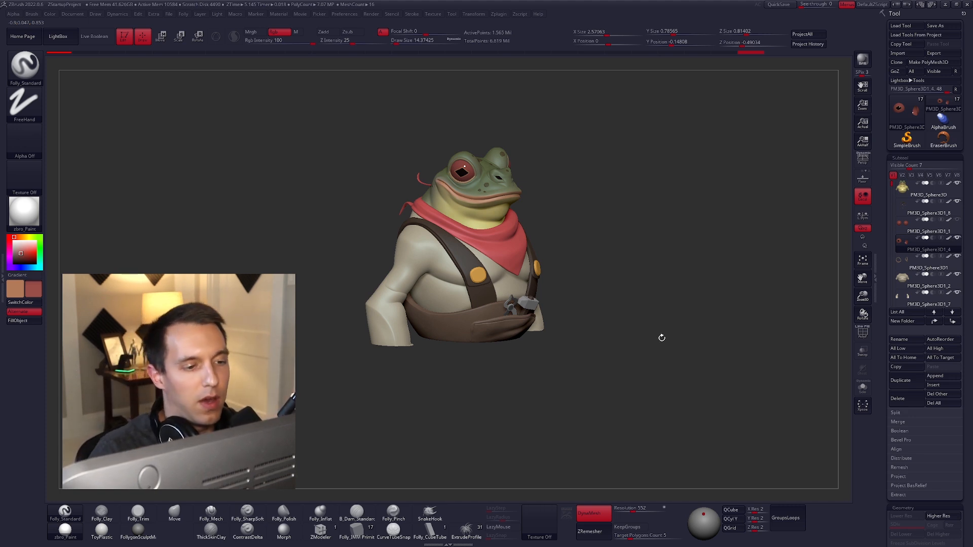
drag(616, 297, 505, 325)
mouse_move(538, 287)
mouse_down()
mouse_move(499, 287)
mouse_move(554, 289)
mouse_up()
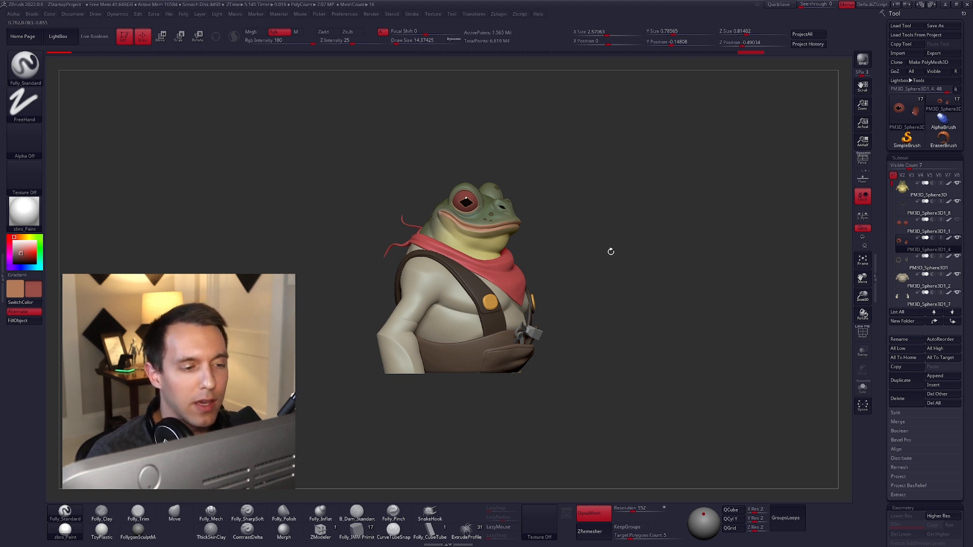
drag(616, 245, 729, 224)
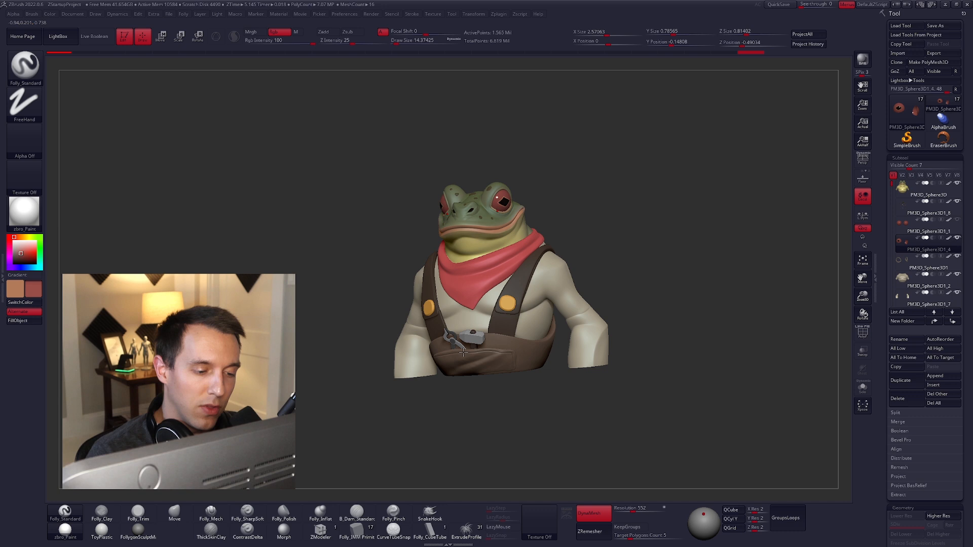
right_drag(459, 362, 605, 300)
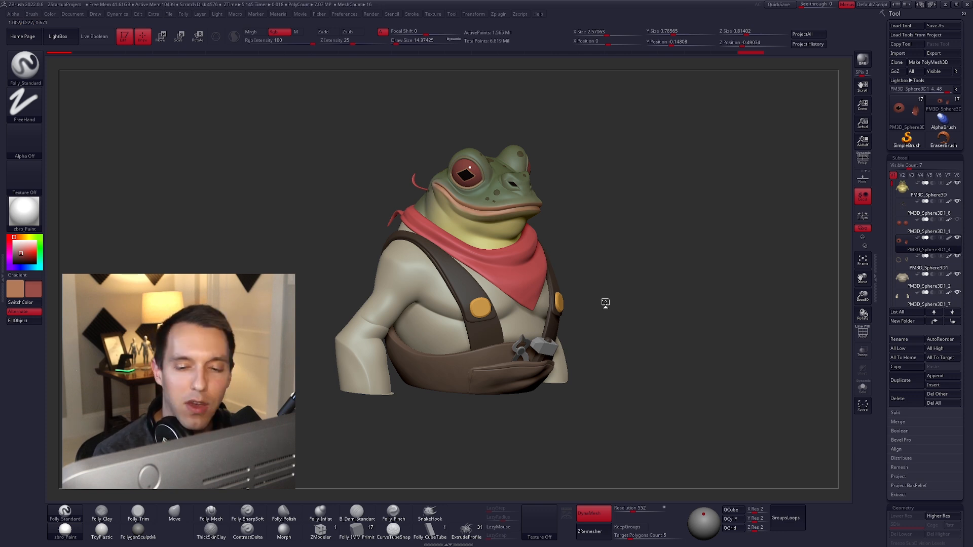
right_drag(679, 317, 676, 351)
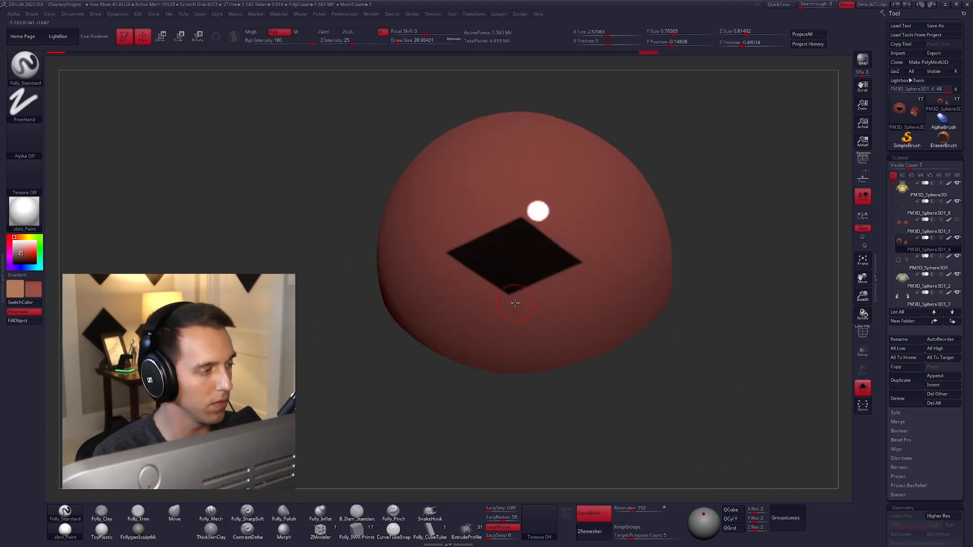
- Pick the pupil's black as the paint colour, reduce the brush to about 5, and start painting along the diamond pupil's edge
key(space)
click(509, 259)
key(v)
key(c)
mouse_move(499, 266)
alt+right_down()
mouse_move(493, 293)
mouse_move(479, 294)
mouse_move(488, 302)
mouse_move(454, 293)
mouse_move(453, 307)
alt+right_up()
key(space)
key(space)
drag(428, 284, 428, 279)
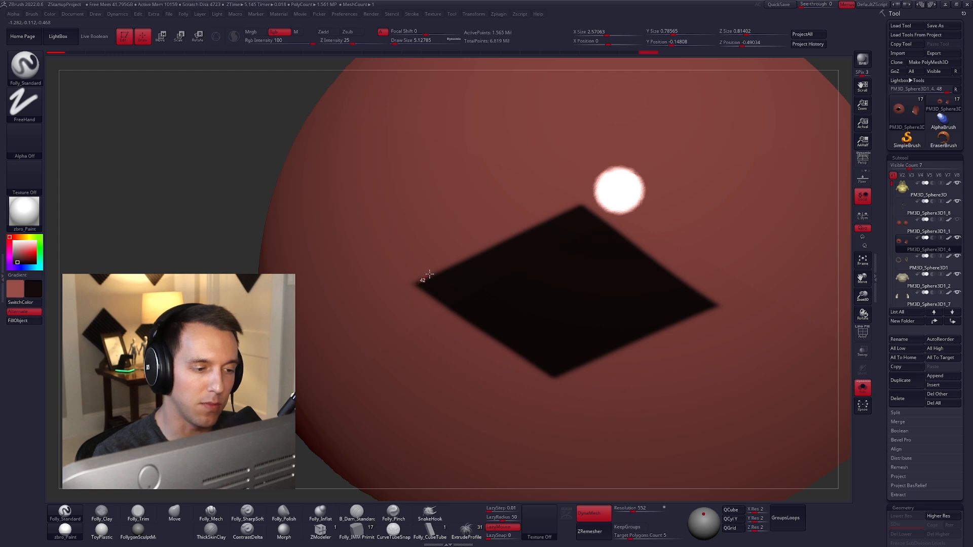
mouse_move(447, 262)
mouse_down()
mouse_move(580, 206)
mouse_move(452, 259)
mouse_up()
- Paint the remaining sides of the diamond pupil outward in black to give it curved edges and softened corners
alt+right_drag(439, 269, 358, 236)
drag(620, 256, 502, 169)
mouse_move(499, 168)
right_down()
mouse_move(515, 196)
mouse_move(547, 177)
right_up()
drag(611, 142, 568, 307)
right_drag(558, 317, 531, 339)
drag(408, 362, 571, 305)
ctrl+right_drag(549, 156, 585, 299)
ctrl+right_drag(601, 298, 562, 270)
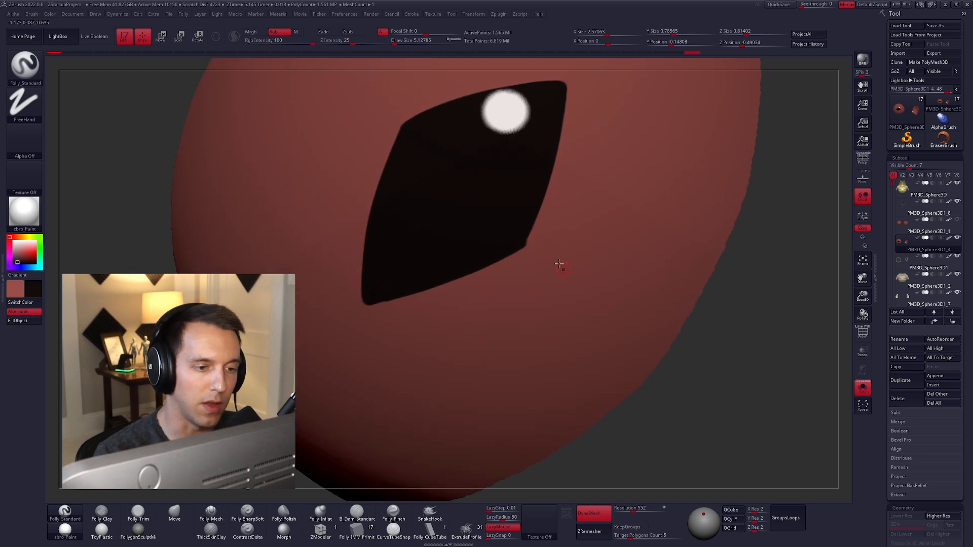
- Switch to the eye's red, trim the pupil's lower corner with it, and show the whole character again
key(v)
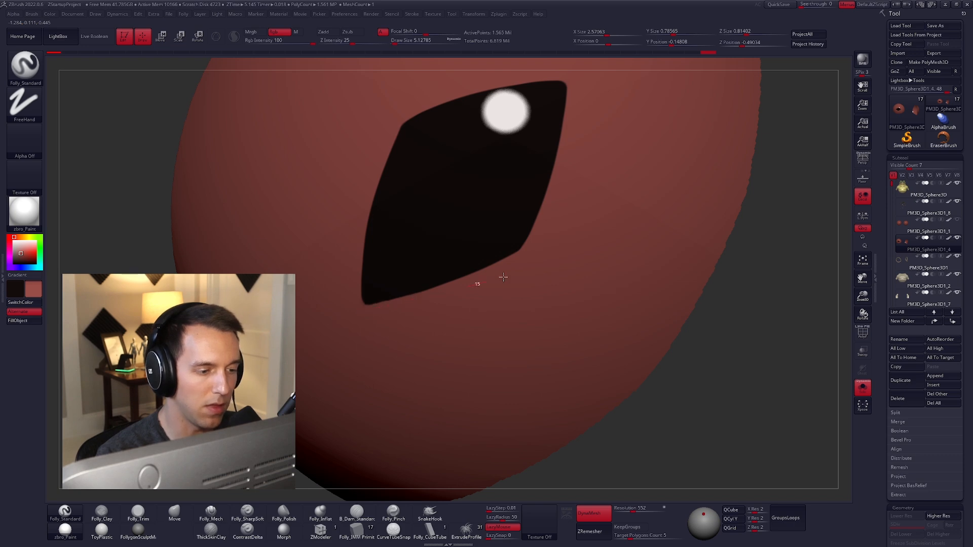
ctrl+right_drag(491, 275, 339, 142)
key(alt+shift+s)
right_drag(532, 211, 654, 344)
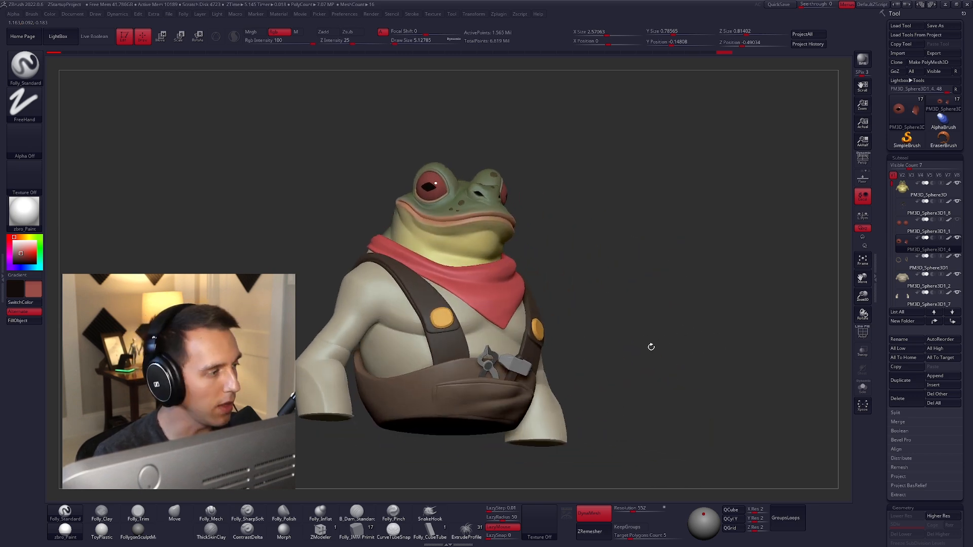
- Choose the Move brush and turn perspective on for the view of the full character
key(b)
key(m)
key(v)
key(space)
mouse_move(674, 319)
right_down()
mouse_move(658, 332)
mouse_move(684, 301)
mouse_move(679, 317)
mouse_move(708, 302)
mouse_move(667, 325)
mouse_move(676, 326)
mouse_move(601, 285)
mouse_move(658, 251)
mouse_move(571, 215)
mouse_move(629, 238)
right_up()
click(861, 160)
- Duplicate the frog's body subtool, isolate the copy and choose the Folly_IMM Primitives brush for inserting a new part
click(927, 189)
click(901, 380)
click(862, 388)
click(356, 531)
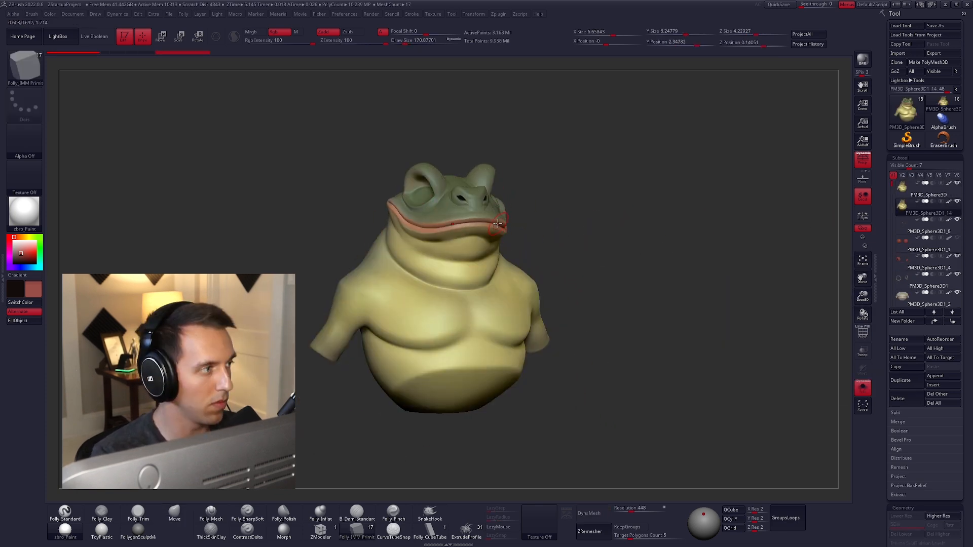
right_drag(629, 304, 608, 283)
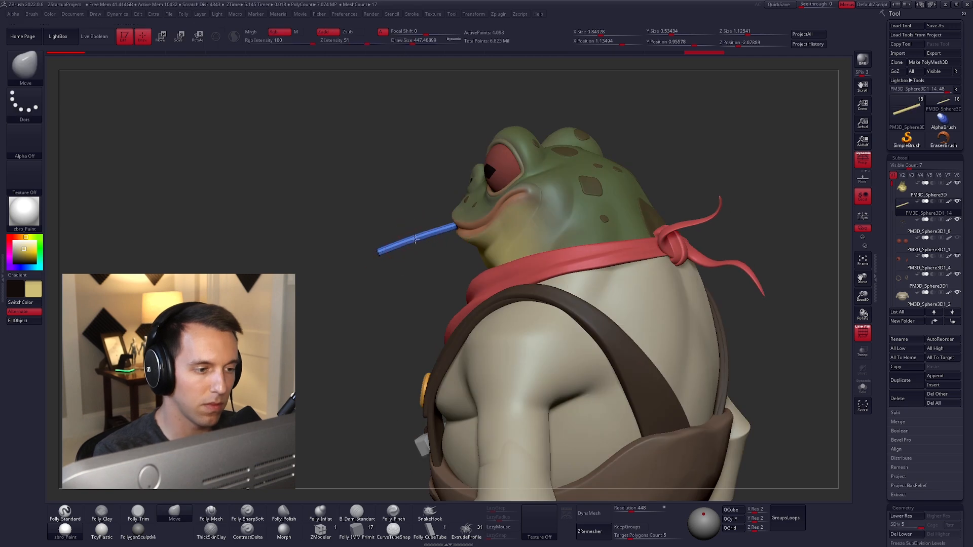
- Bend the thin stalk in the frog's mouth into a gentle downward curve with the Move brush
drag(416, 239, 405, 248)
right_drag(405, 248, 506, 228)
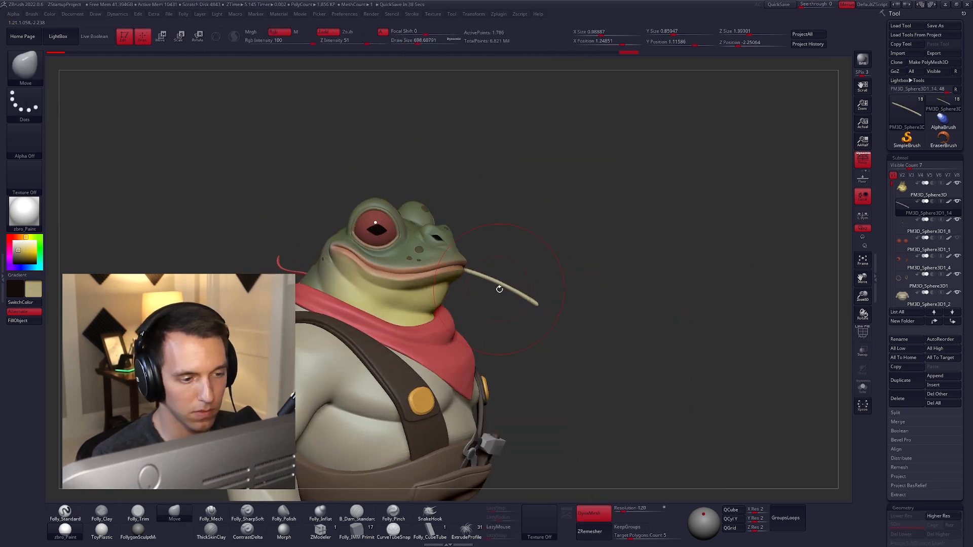
right_drag(633, 284, 527, 285)
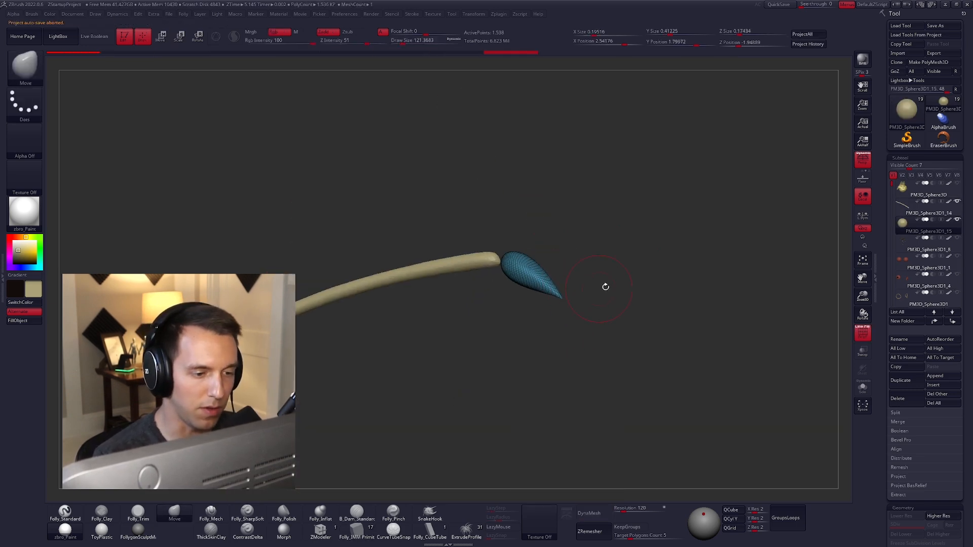
- Slim the pointed seed with the Move brush and seat it against the stalk's tip
key(space)
mouse_move(701, 260)
mouse_down()
mouse_move(691, 310)
mouse_move(600, 330)
mouse_move(551, 298)
mouse_move(529, 332)
mouse_move(539, 318)
mouse_move(527, 300)
mouse_up()
key(w)
key(q)
key(space)
drag(610, 310, 628, 307)
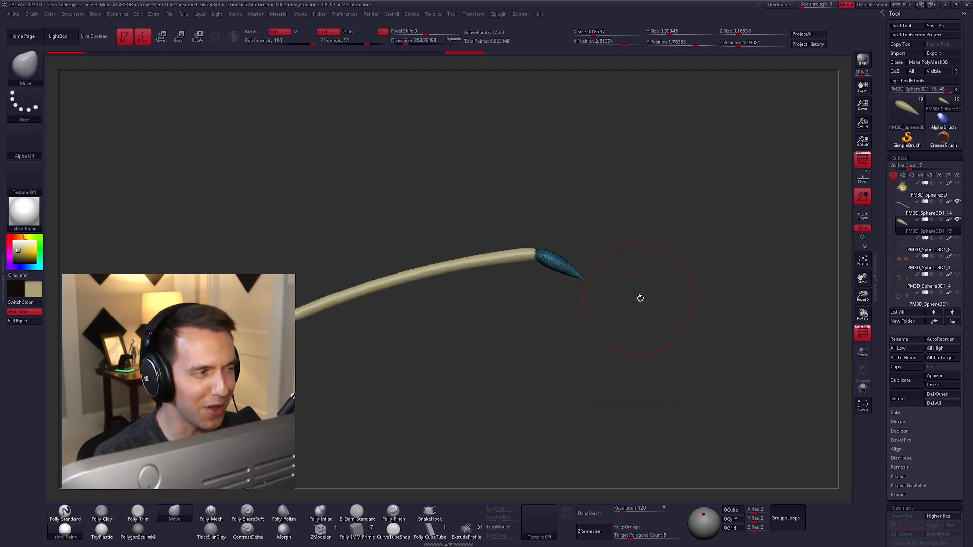
key(space)
drag(647, 297, 638, 309)
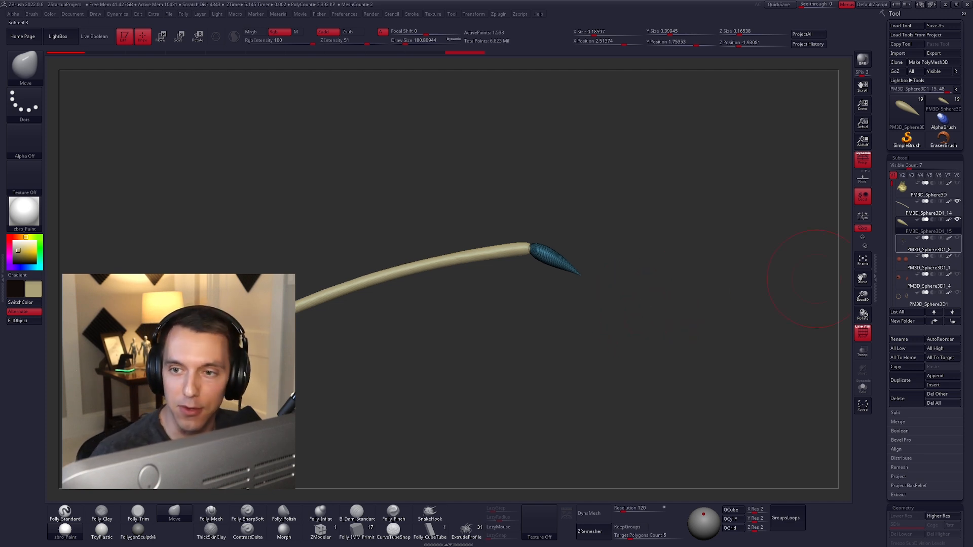
drag(638, 309, 598, 267)
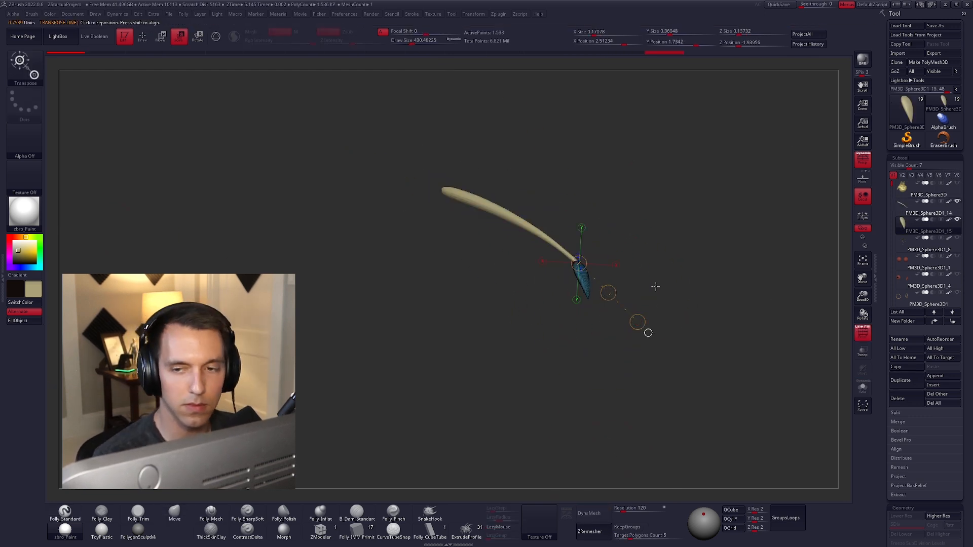
- Copy the seed with Transpose and rotate the copies so three seeds fan out around the stalk's tip
drag(640, 326, 565, 380)
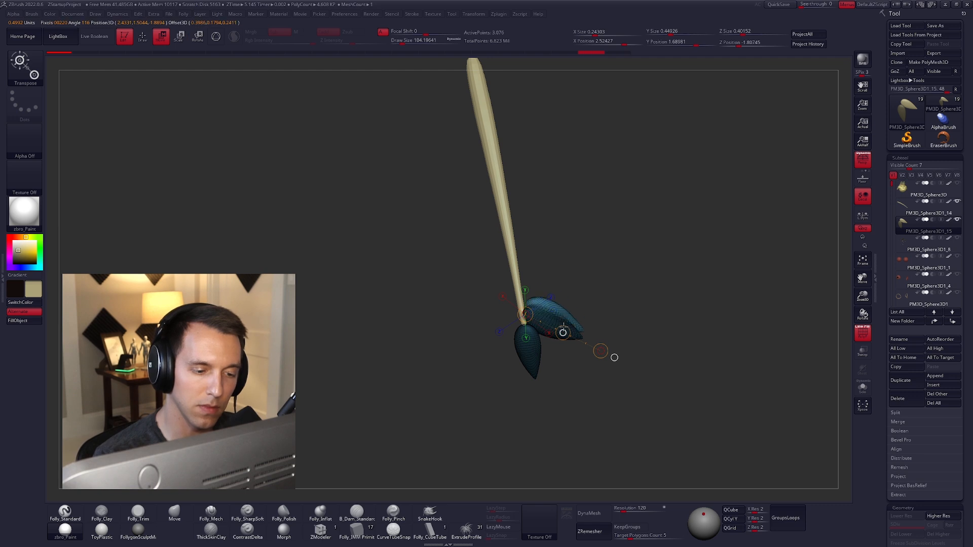
key(e)
key(r)
right_drag(563, 334, 592, 315)
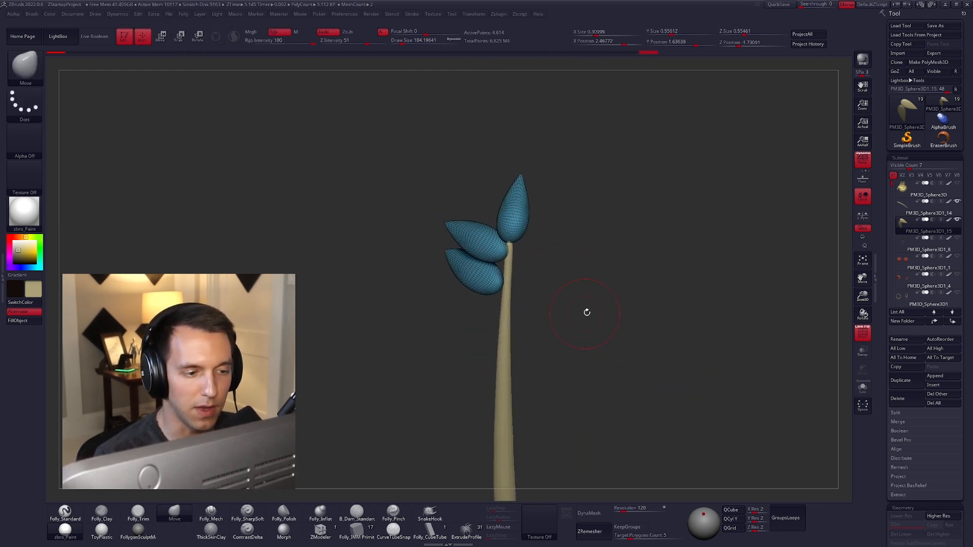
- Clear the mask on the seeds and assign each seed its own polygroup
ctrl+click(616, 292)
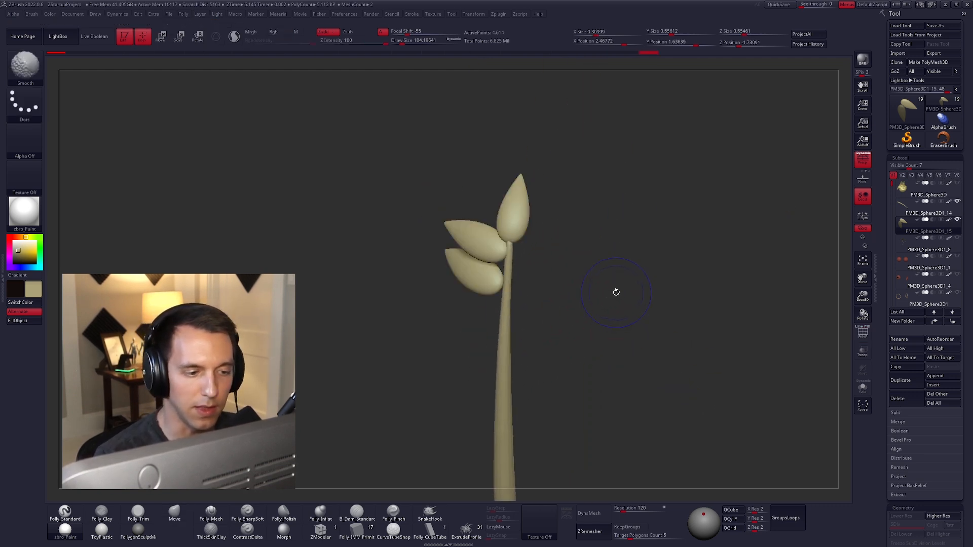
key(shift+f)
key(ctrl+shift+g)
click(617, 313)
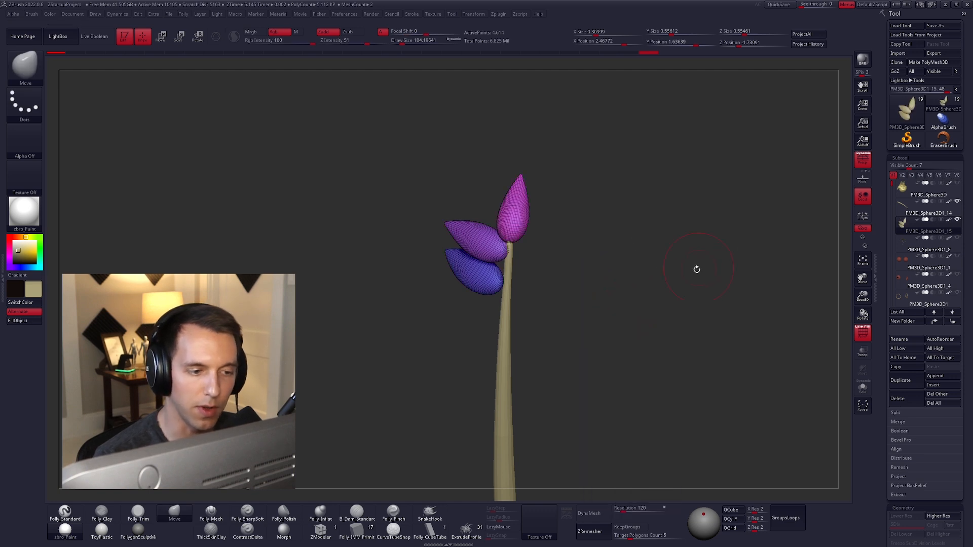
- Duplicate the seed subtool, keep only the two side seeds, and rotate them to the stalk's opposite side with Transpose
alt+drag(697, 269, 639, 275)
click(900, 381)
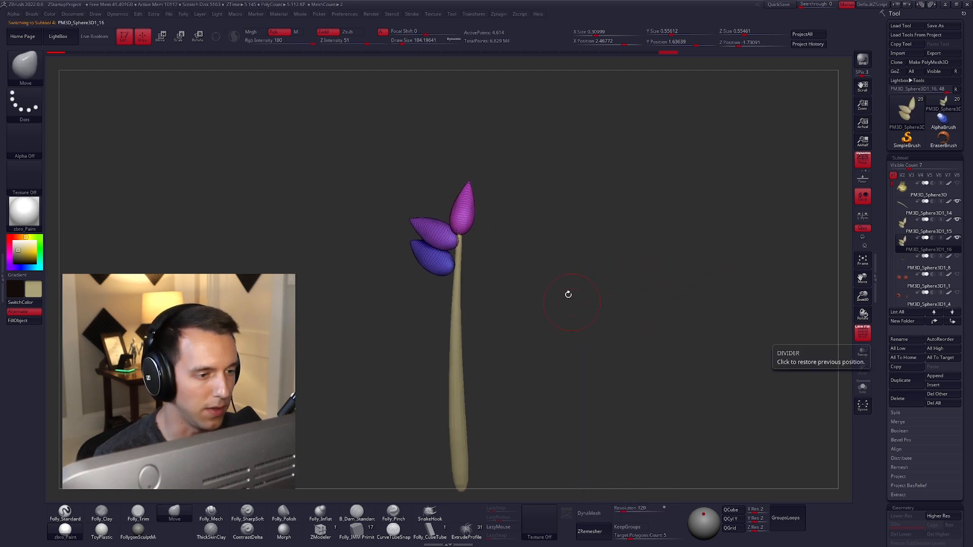
ctrl+shift+click(447, 246)
ctrl+shift+click(448, 247)
key(r)
mouse_move(458, 239)
mouse_down()
mouse_move(530, 239)
mouse_move(534, 291)
mouse_move(510, 288)
mouse_move(460, 374)
mouse_up()
key(w)
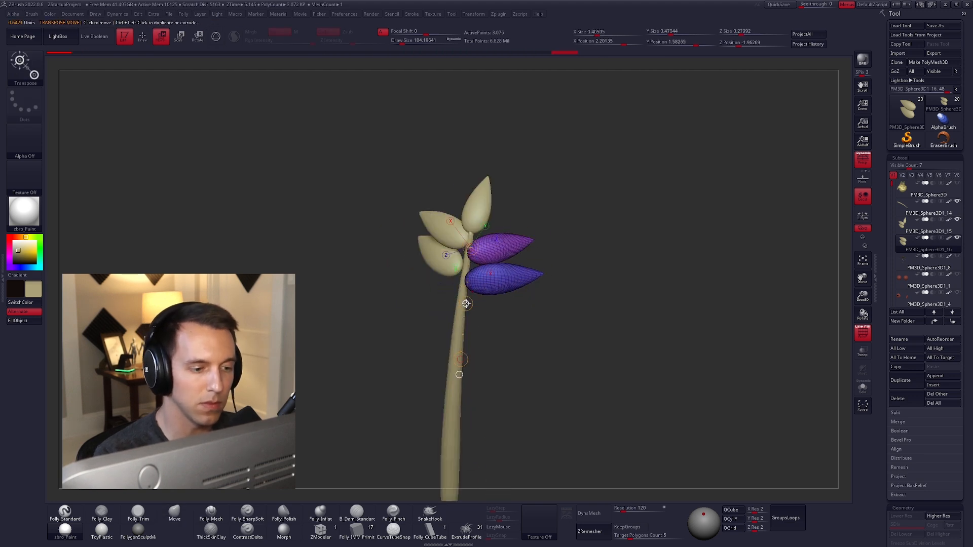
- Merge the duplicated side seeds into the main seed subtool and adjust the cluster with the Move brush
key(shift+f)
key(q)
click(695, 279)
key(shift+f)
key(space)
drag(502, 238, 498, 243)
key(shift+f)
drag(623, 324, 628, 261)
key(shift+s)
key(shift+s)
mouse_move(701, 278)
alt+mouse_down()
mouse_move(678, 284)
mouse_move(677, 274)
mouse_move(689, 292)
alt+mouse_up()
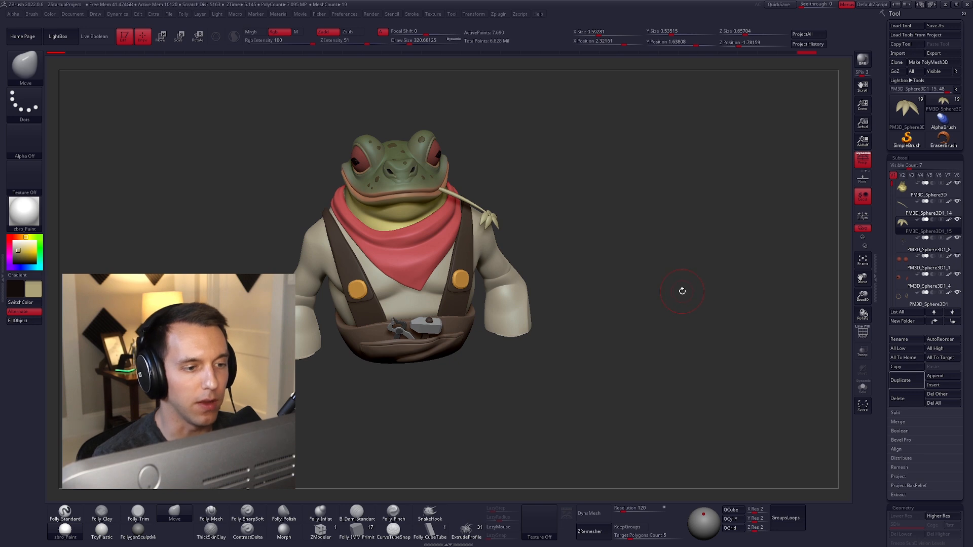
- Select the mouth stalk and reposition it from the corner of the mouth with Transpose
drag(604, 312, 675, 265)
alt+click(467, 195)
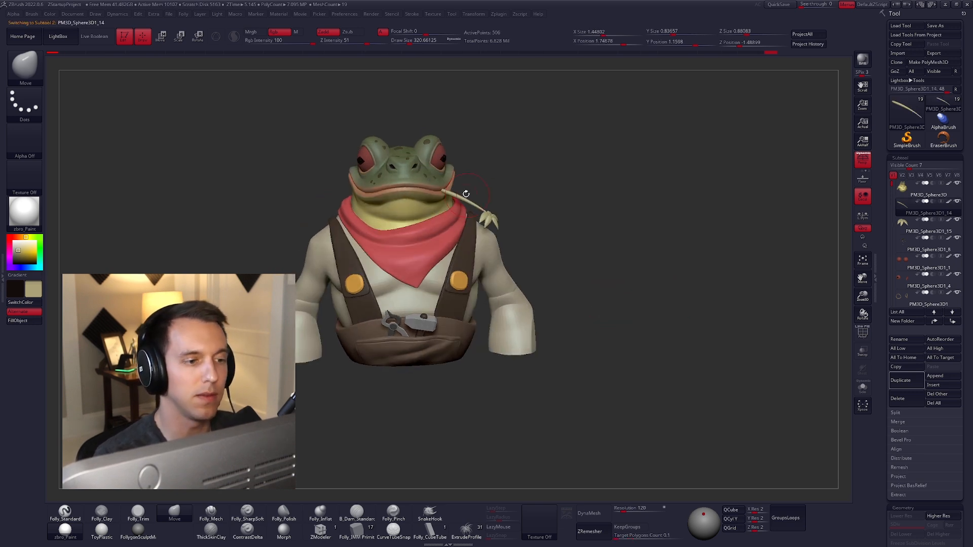
alt+drag(467, 195, 501, 195)
key(shift+s)
key(shift+s)
key(w)
drag(442, 222, 569, 235)
key(r)
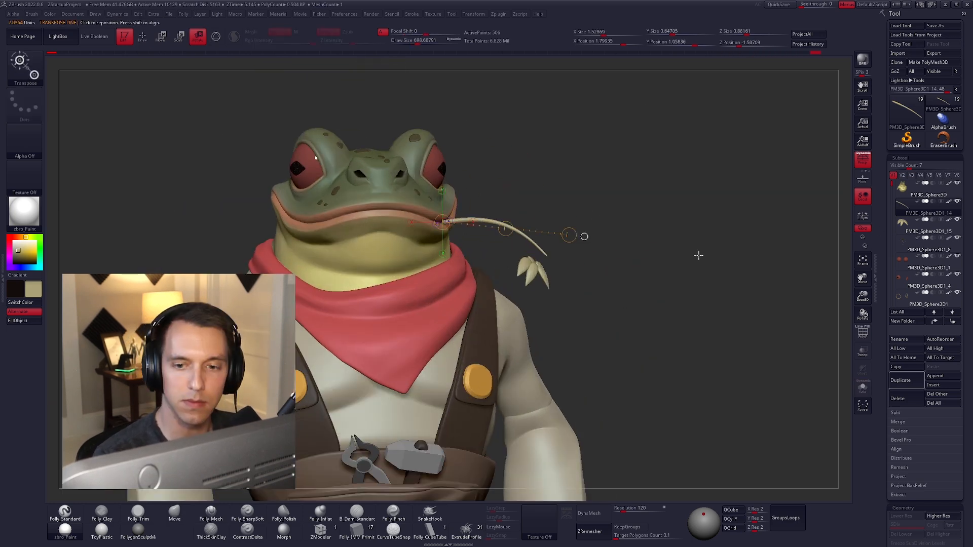
- Select the seed cluster and move it onto the stalk's tip with the Move brush
alt+click(530, 269)
key(q)
key(b)
key(m)
key(v)
key(shift+s)
key(space)
key(shift+s)
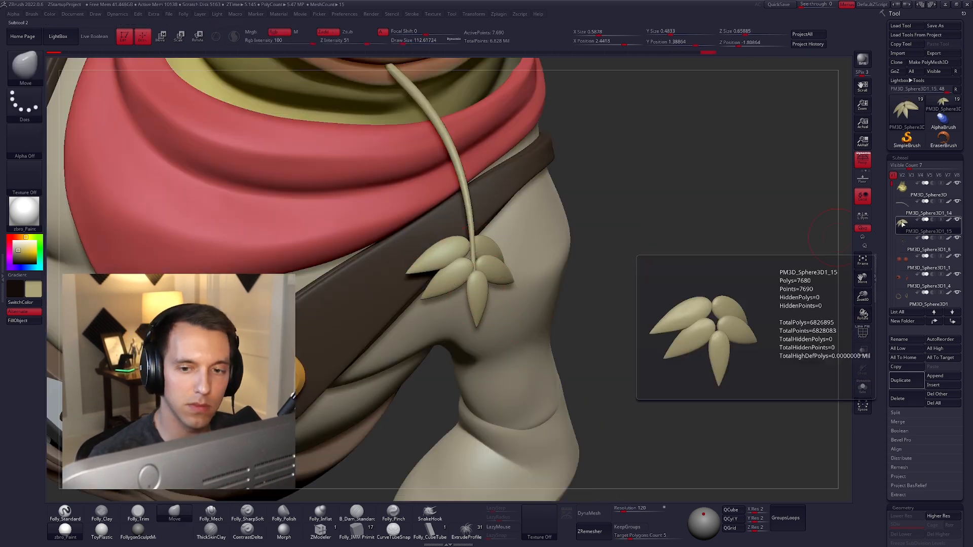
- Isolate the end seed, remove the other seeds and broaden it into a leaf with the Move brush
key(shift+s)
key(shift+f)
ctrl+shift+click(477, 299)
drag(510, 263, 512, 250)
key(shift+s)
drag(527, 89, 633, 253)
drag(500, 309, 495, 315)
mouse_move(501, 344)
mouse_down()
mouse_move(416, 334)
mouse_move(430, 337)
mouse_up()
key(space)
click(957, 256)
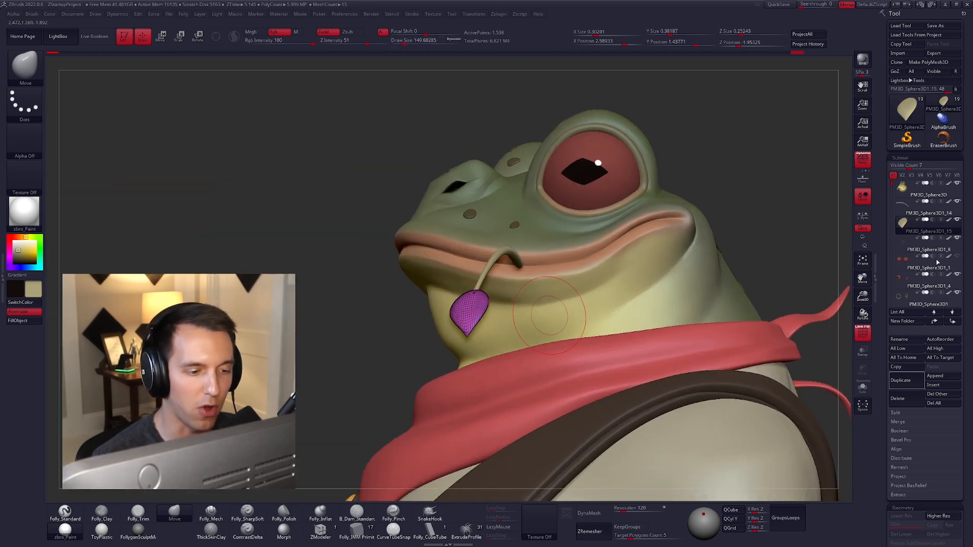
- Refine the leaf's rounded body and pointed tip with the Move brush and subdivide it twice
key(alt+s)
key(space)
drag(477, 324, 497, 342)
key(shift+f)
alt+right_drag(460, 267, 488, 284)
key(ctrl+d)
key(ctrl+d)
key(s)
click(560, 310)
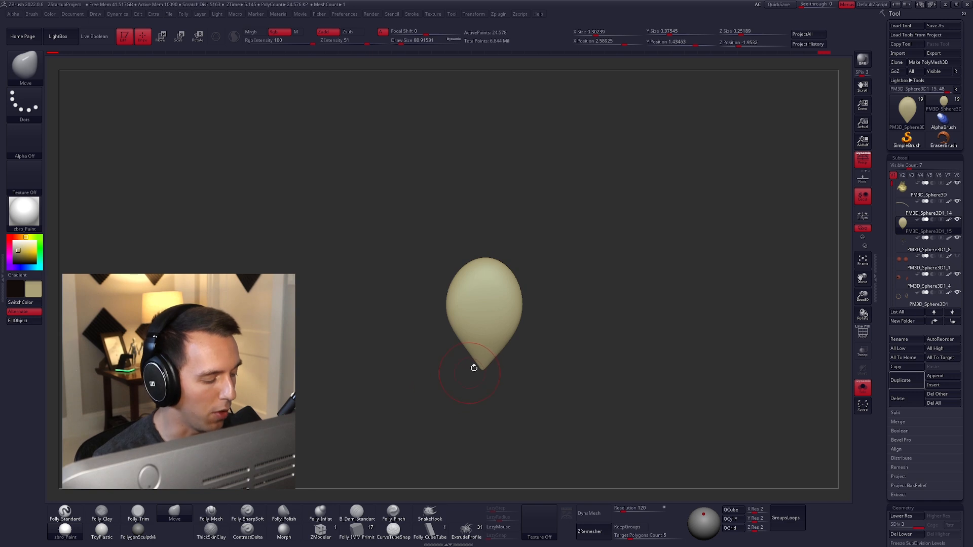
- Sculpt a centre vein down the leaf with the Folly_Mech brush and recolour the leaf green
key(5)
key(space)
click(483, 291)
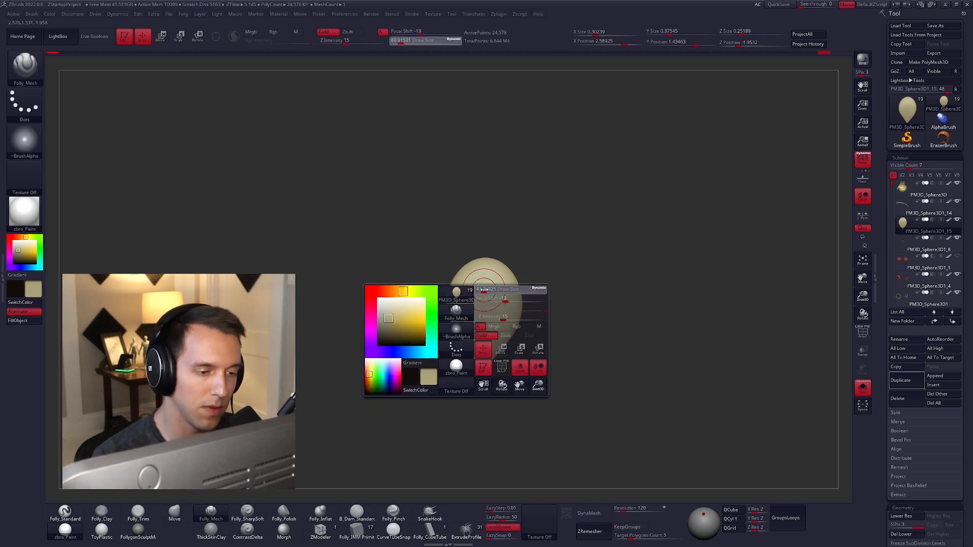
drag(486, 290, 482, 340)
click(38, 253)
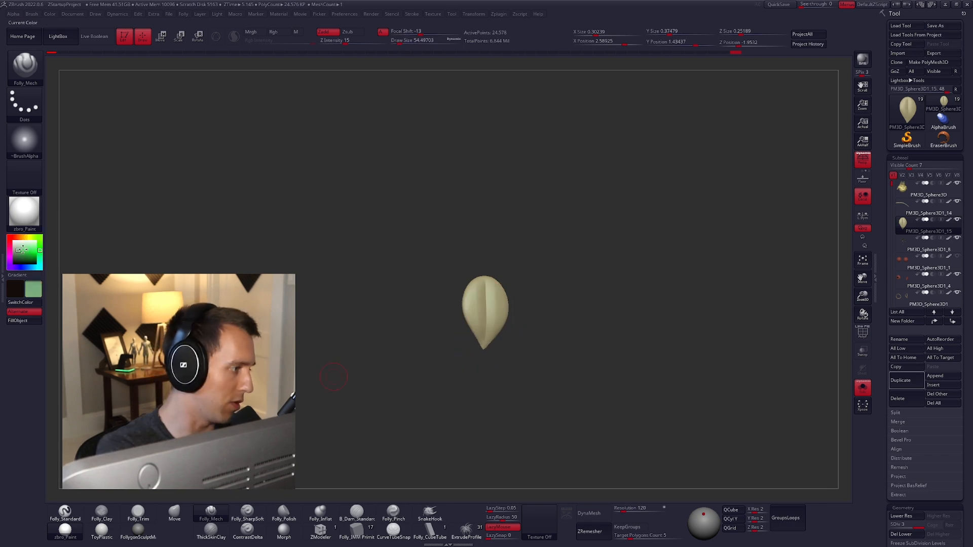
key(1)
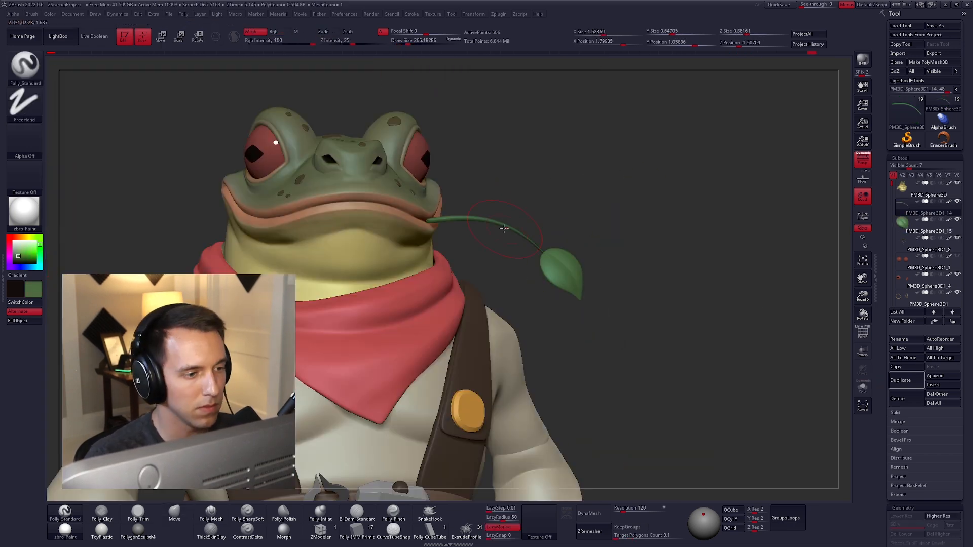
- Subdivide the stalk twice and bring the leaf to its highest subdivision level
key(ctrl+d)
key(ctrl+d)
key(c)
mouse_move(499, 191)
mouse_down()
mouse_move(522, 218)
mouse_move(590, 254)
mouse_up()
alt+click(563, 269)
key(ctrl+d)
key(ctrl+d)
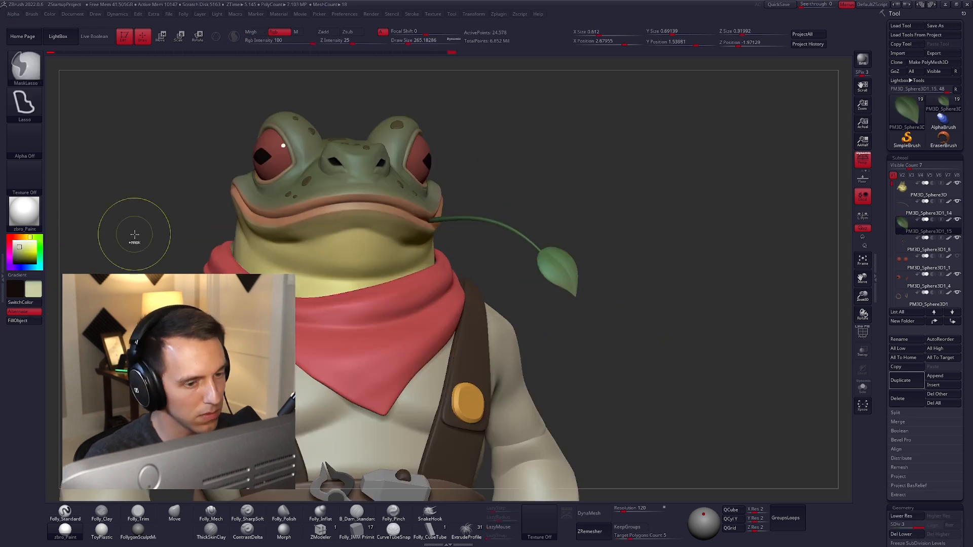
- Choose an olive green and fill both the stalk and the leaf with it
click(863, 388)
click(31, 251)
click(862, 388)
alt+click(539, 230)
click(24, 320)
alt+click(559, 255)
click(24, 320)
- Adjust the leaf's shape slightly with the Move brush
mouse_move(649, 218)
mouse_down()
mouse_move(517, 223)
mouse_move(558, 288)
mouse_move(544, 259)
mouse_move(608, 285)
mouse_up()
key(b)
key(m)
key(v)
key(space)
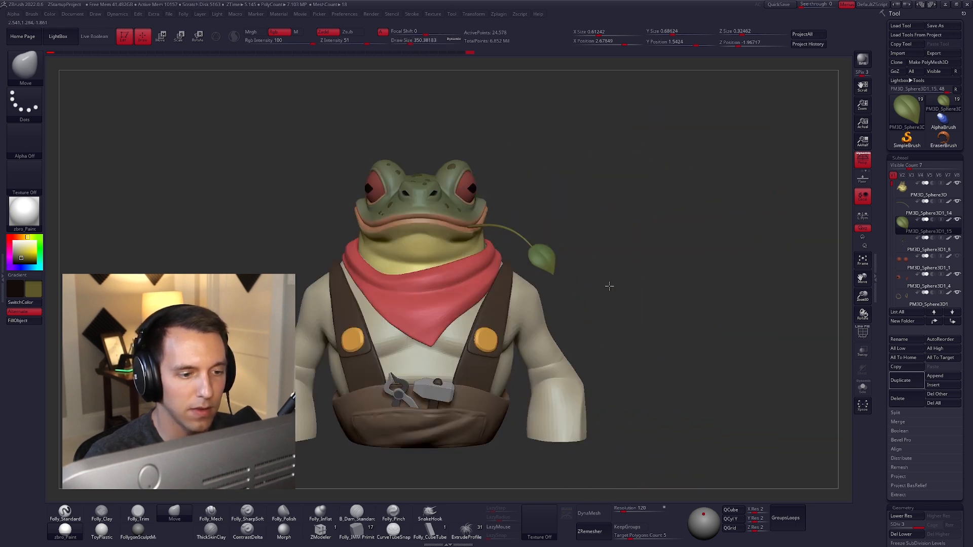
- Select the scarf, sample its red and refill it with a warmer orange-red
alt+click(415, 298)
alt+right_drag(415, 297, 498, 294)
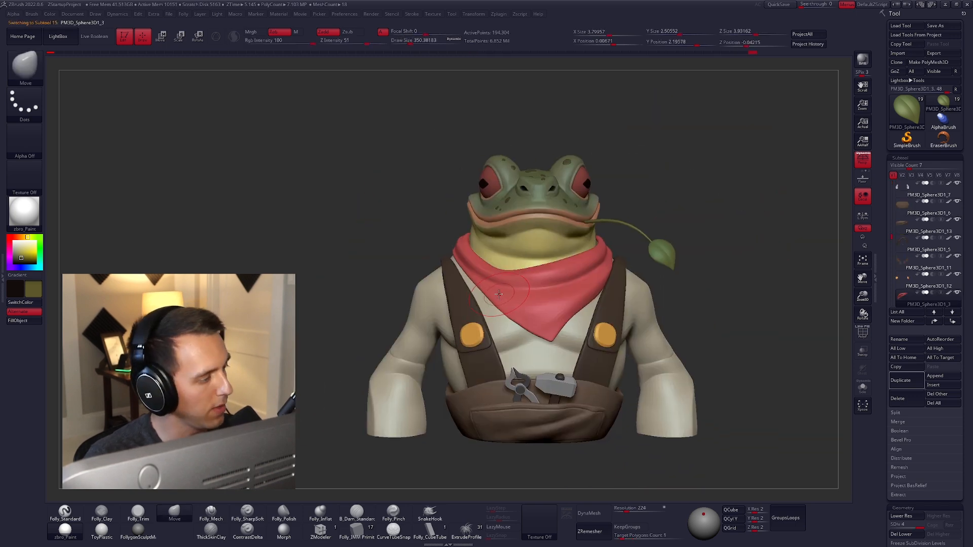
key(c)
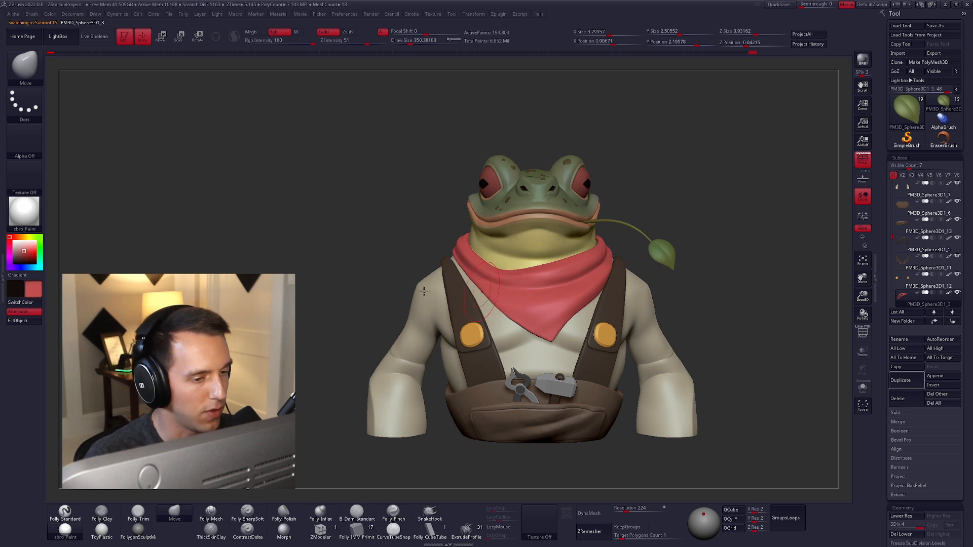
click(25, 256)
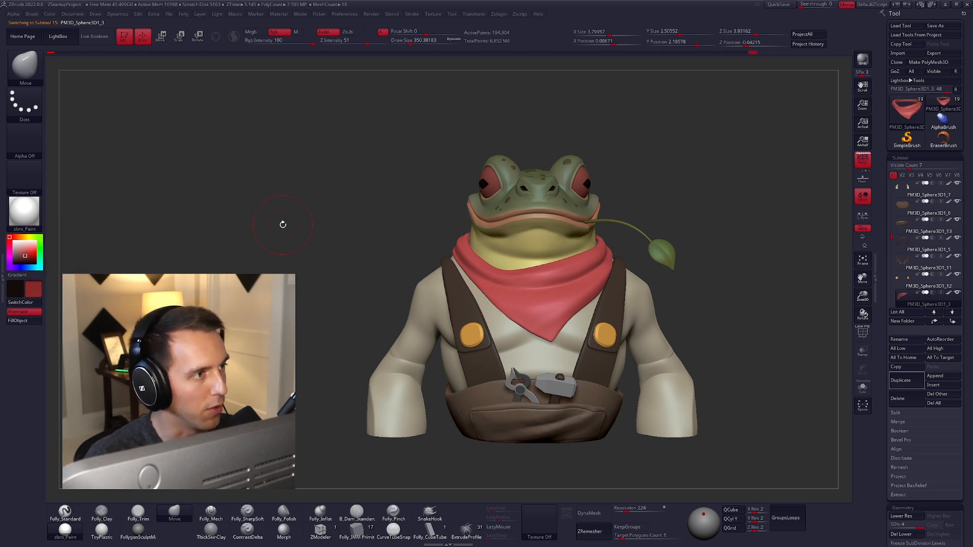
mouse_move(532, 248)
alt+right_down()
mouse_move(375, 260)
mouse_move(616, 347)
mouse_move(512, 324)
alt+right_up()
key(alt+s)
key(alt+s)
click(22, 257)
click(24, 322)
click(16, 237)
click(13, 237)
click(22, 321)
- Isolate the torso and brush soft brown colour shading onto it with Folly_Standard at RGB intensity 25
alt+click(449, 324)
key(alt+s)
key(shift+d)
key(shift+d)
key(shift+d)
key(alt+s)
alt+click(435, 299)
key(alt+s)
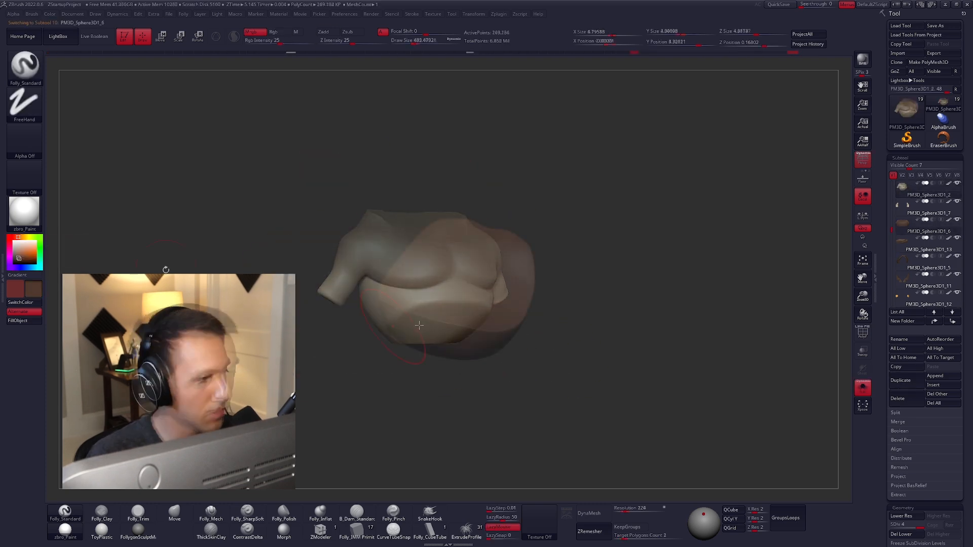
- Isolate the trousers and shade them with a near-black brown using the Folly_Standard brush
ctrl+shift+drag(335, 293, 478, 230)
right_drag(537, 284, 452, 287)
key(alt+s)
key(alt+s)
click(14, 263)
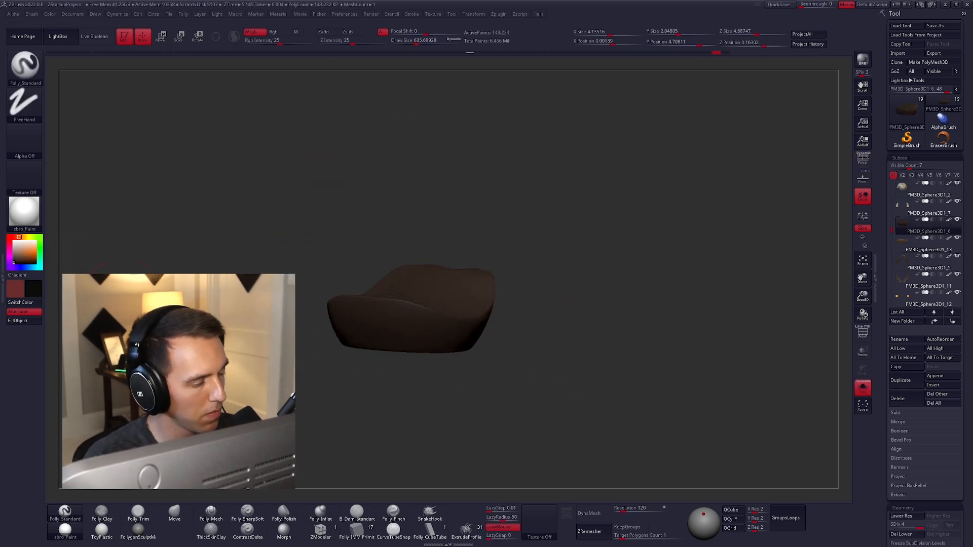
key(alt+s)
right_drag(582, 304, 623, 304)
- Isolate the suspenders, raise them to their highest subdivision level and paint them with a lighter greyish brown
alt+click(507, 268)
key(shift+f)
right_drag(791, 304, 652, 306)
key(shift+f)
key(ctrl+d)
key(ctrl+d)
key(ctrl+d)
key(ctrl+d)
key(alt+s)
click(16, 255)
key(l)
right_drag(497, 278, 608, 286)
key(alt+s)
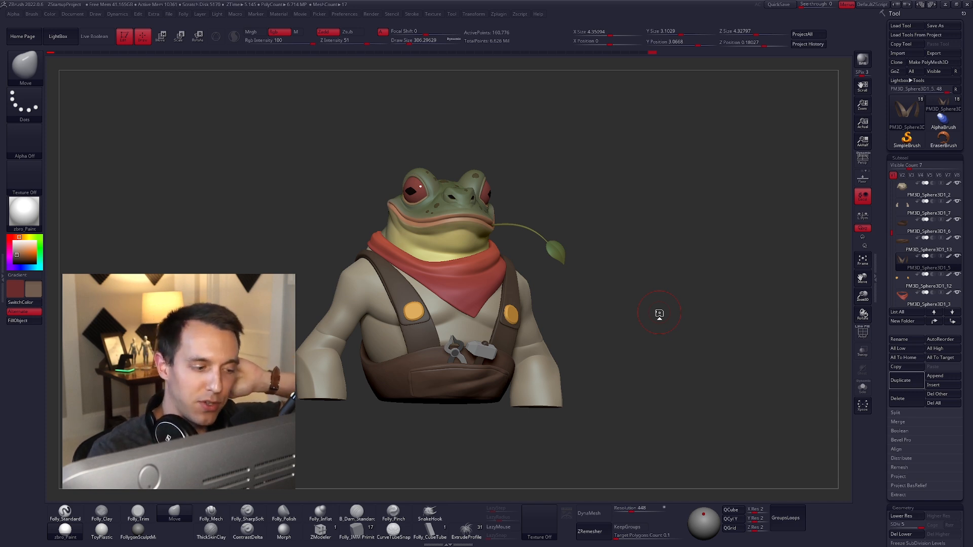
- Turn perspective on and examine the whole frog bust from the front, three-quarter and side views
shift+drag(639, 304, 620, 307)
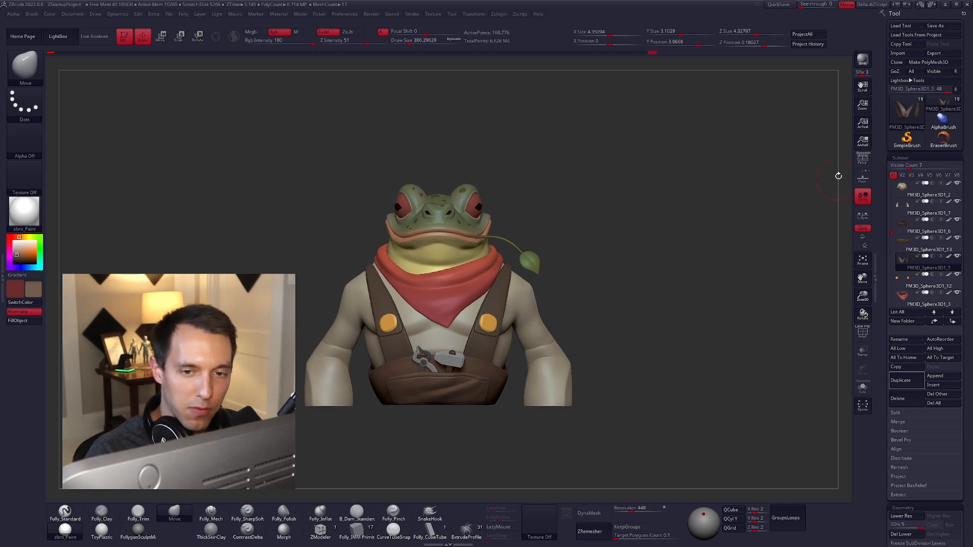
click(860, 165)
drag(647, 252, 637, 257)
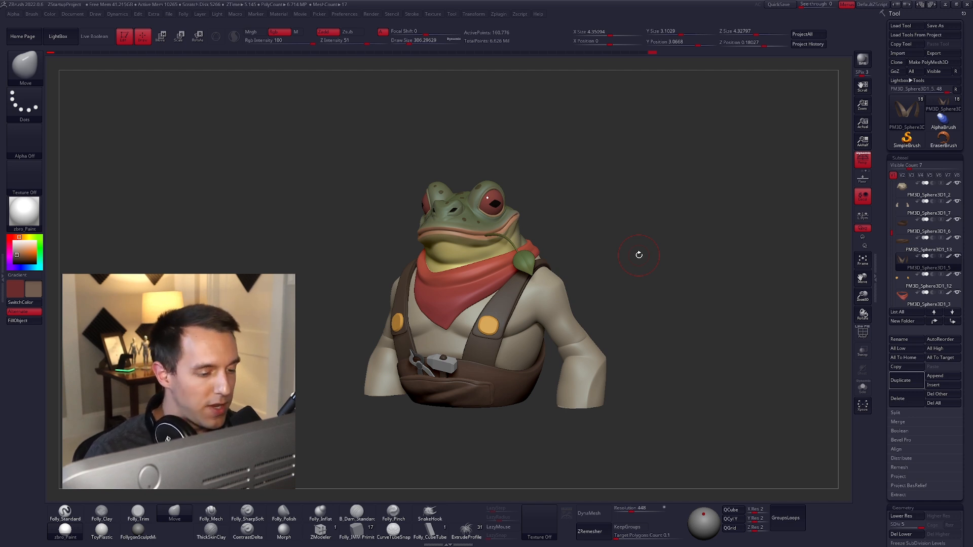
right_drag(489, 326, 620, 285)
right_click(613, 291)
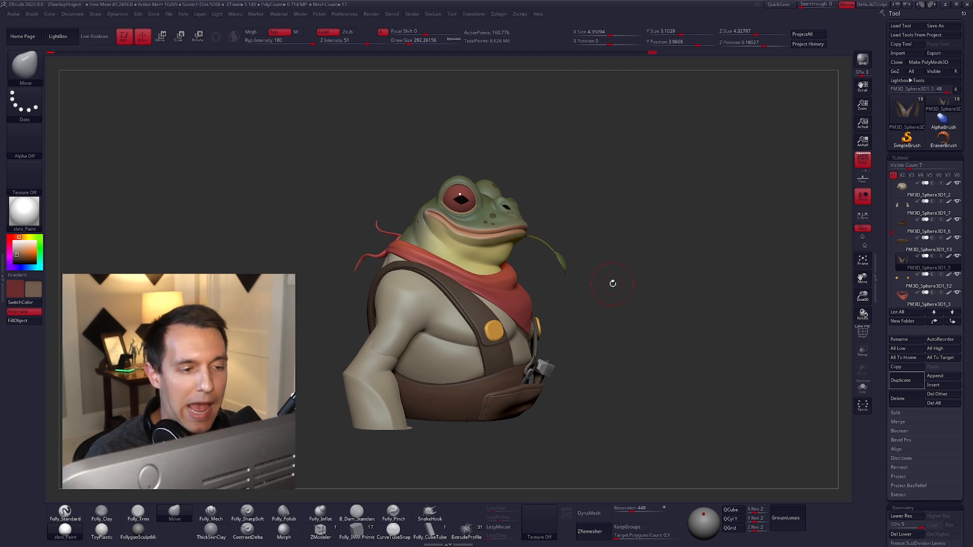
right_drag(611, 279, 570, 228)
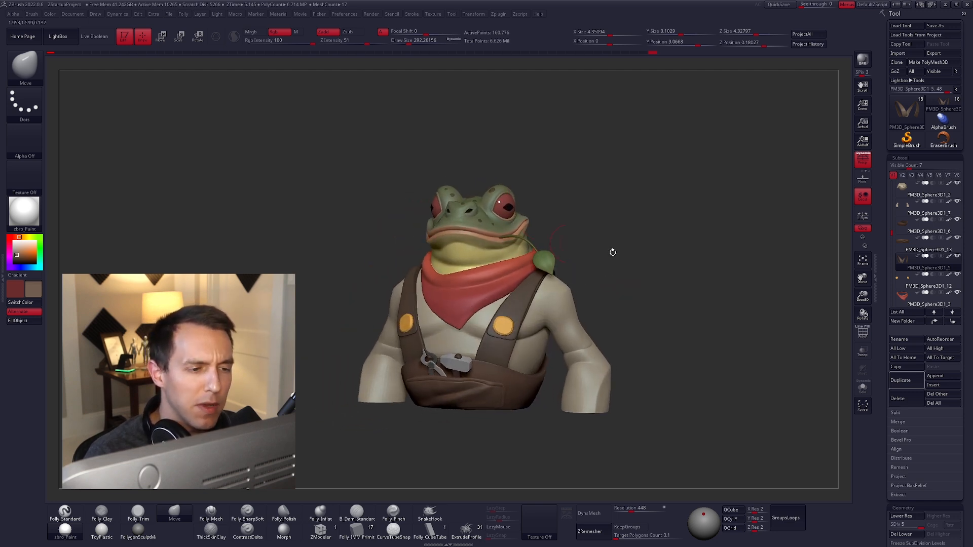
right_drag(611, 245, 624, 253)
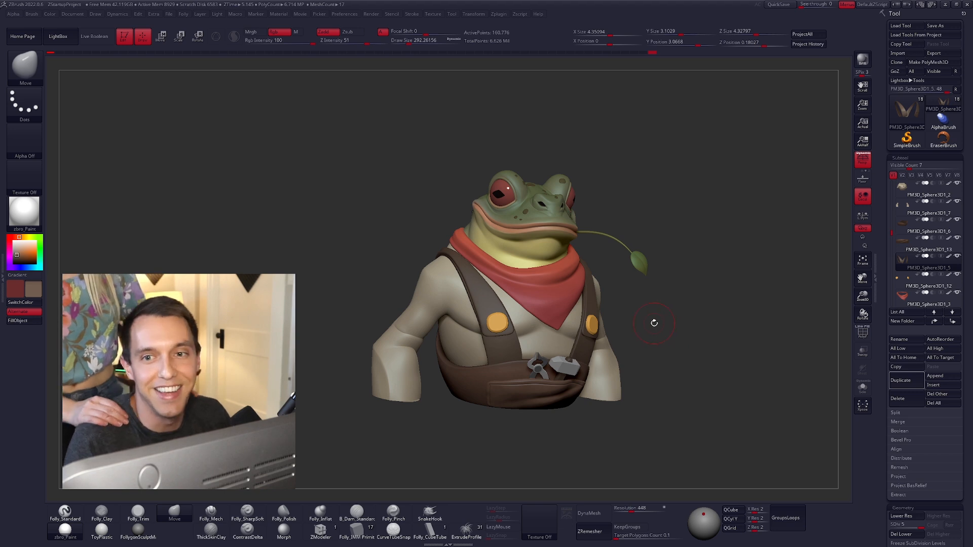
drag(654, 315, 630, 310)
drag(691, 296, 680, 298)
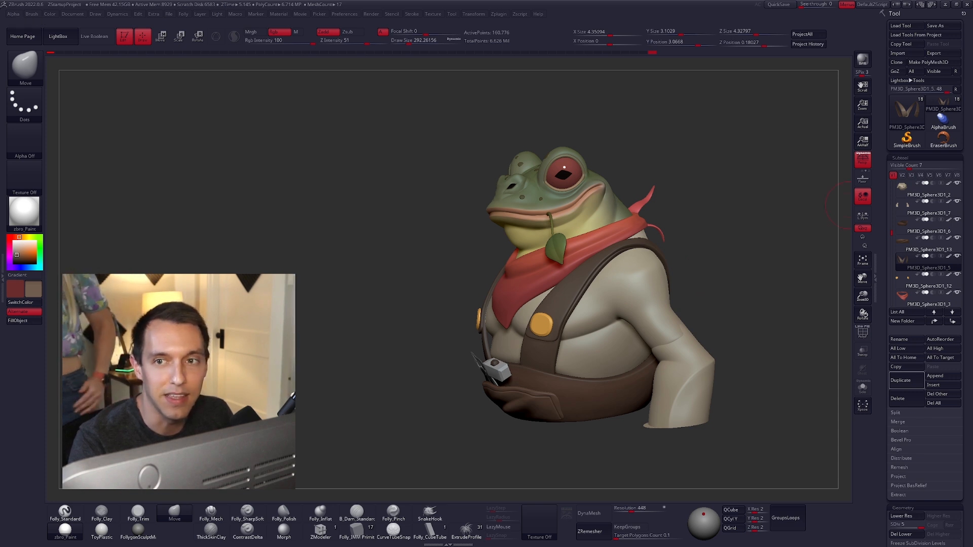
drag(690, 173, 704, 171)
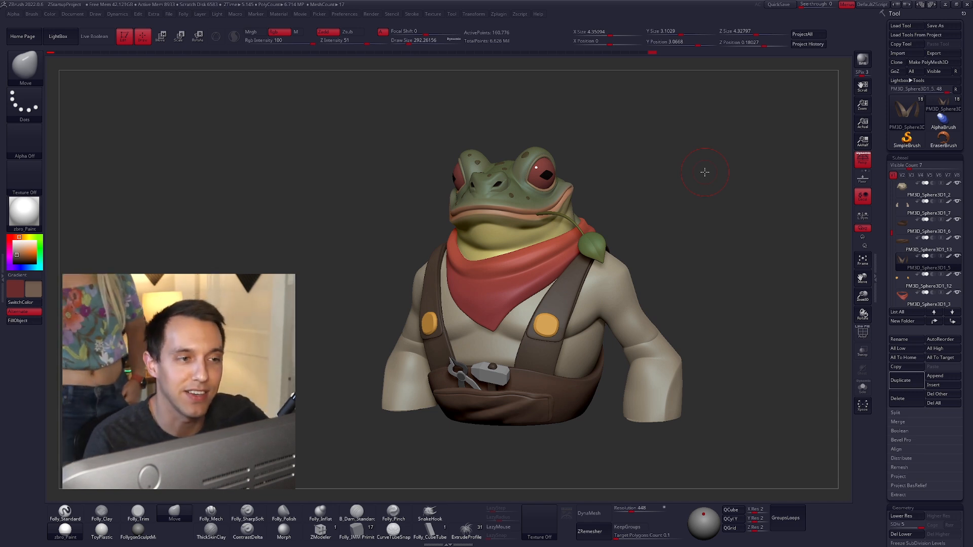
drag(704, 172, 732, 178)
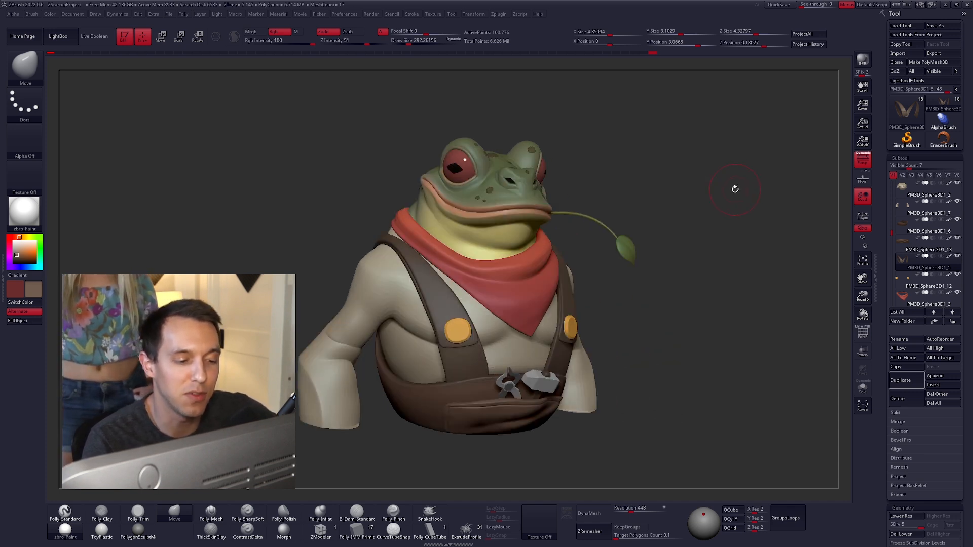
drag(724, 193, 713, 189)
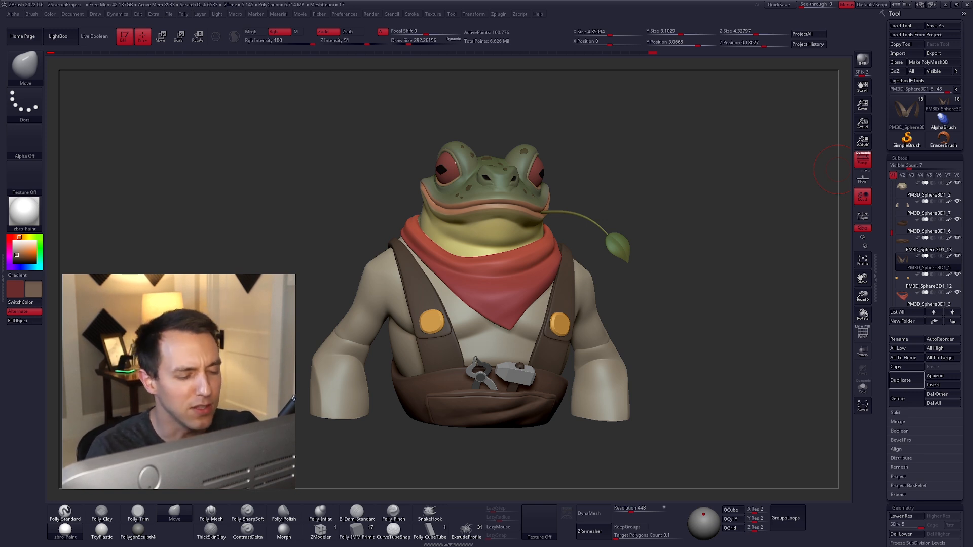
shift+drag(684, 308, 678, 293)
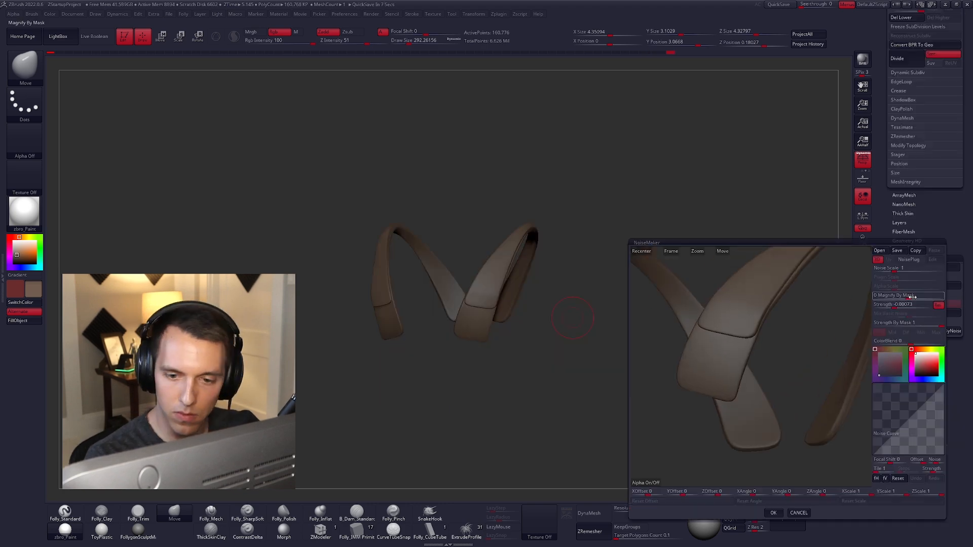
- Add fine surface noise to the suspenders and spray leather texture over them with Folly_Standard at Z intensity 5
key(f)
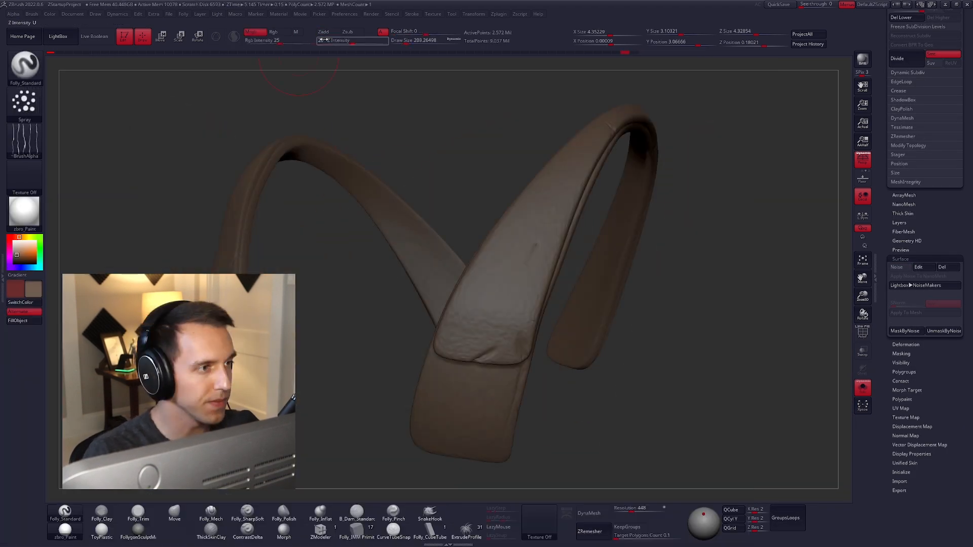
click(321, 40)
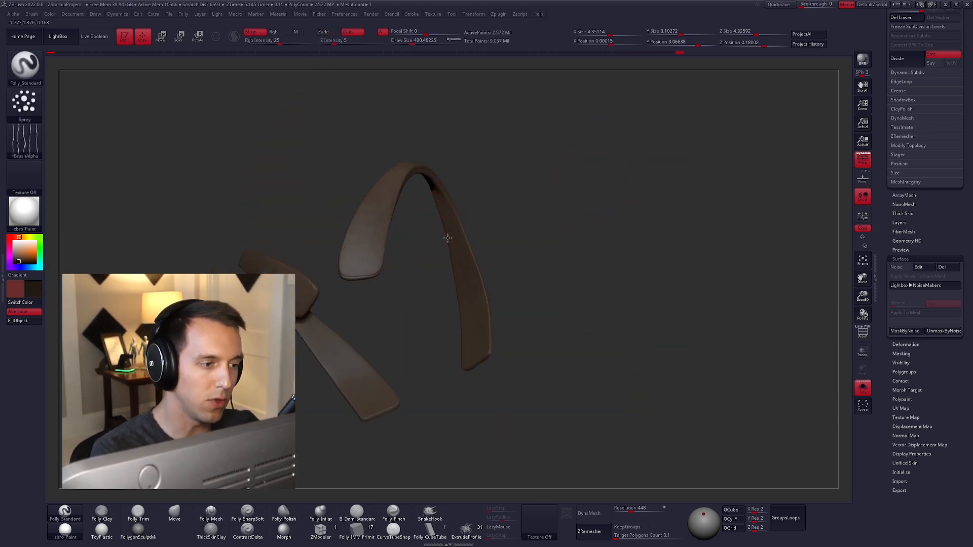
drag(456, 264, 447, 238)
drag(391, 328, 562, 311)
- Select the gold suspender buttons, subdivide them and begin sculpting their surface
alt+click(350, 305)
drag(456, 354, 558, 353)
alt+drag(396, 442, 405, 396)
key(ctrl+d)
drag(446, 343, 543, 280)
key(space)
drag(550, 324, 538, 325)
mouse_move(561, 277)
mouse_down()
mouse_move(566, 291)
mouse_move(598, 243)
mouse_up()
alt+drag(531, 273, 578, 241)
- Adjust the outline of the gold buttons with the Move brush
key(b)
key(m)
key(v)
drag(404, 338, 389, 322)
alt+drag(527, 284, 608, 307)
drag(566, 278, 567, 298)
alt+right_drag(553, 304, 524, 314)
mouse_move(459, 323)
right_down()
mouse_move(460, 339)
mouse_move(471, 323)
right_up()
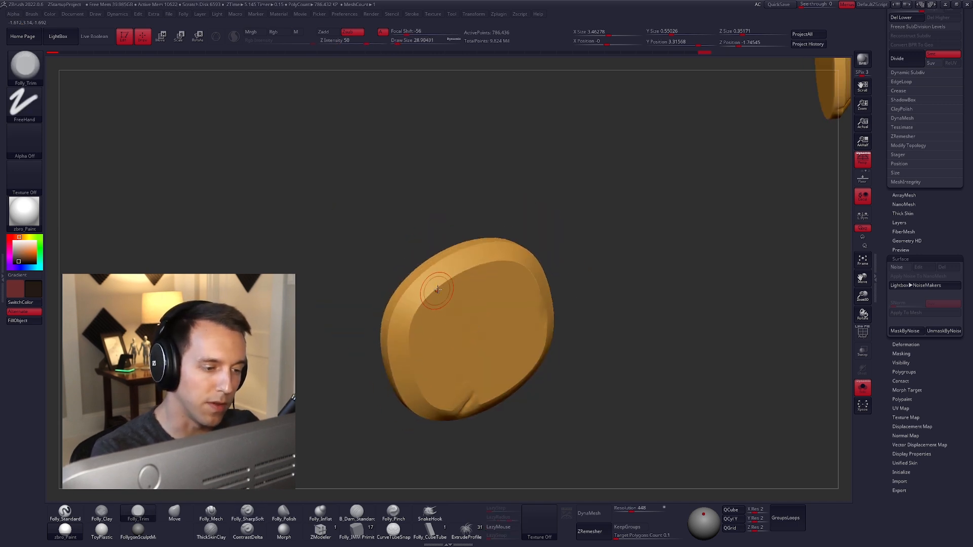
- Flatten and chip the buttons' bevelled rims with the Folly_Trim brush at Z intensity 50
mouse_move(422, 304)
right_down()
mouse_move(431, 293)
mouse_move(414, 297)
right_up()
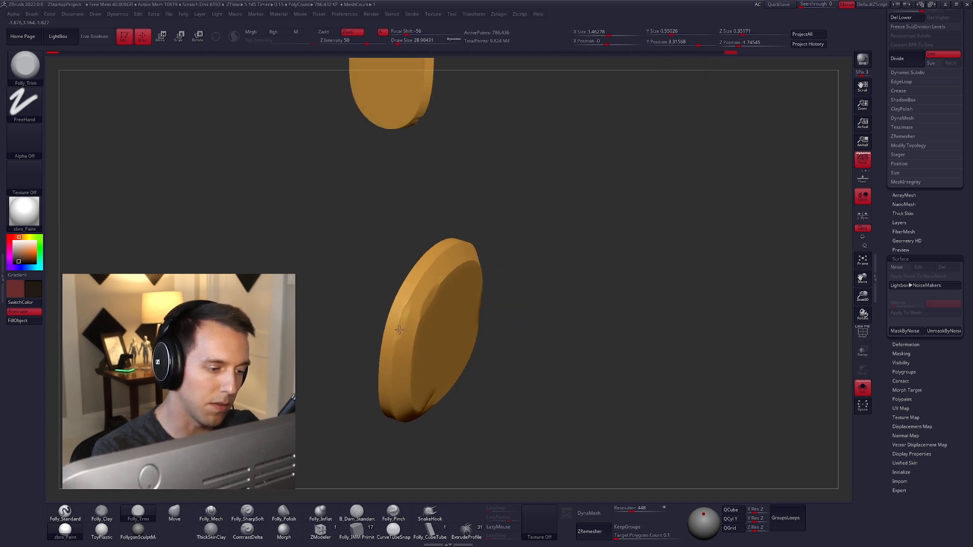
drag(401, 321, 397, 334)
mouse_move(405, 324)
right_down()
mouse_move(419, 273)
mouse_move(384, 249)
right_up()
mouse_move(405, 284)
right_down()
mouse_move(419, 298)
mouse_move(409, 283)
mouse_move(457, 263)
mouse_move(448, 314)
right_up()
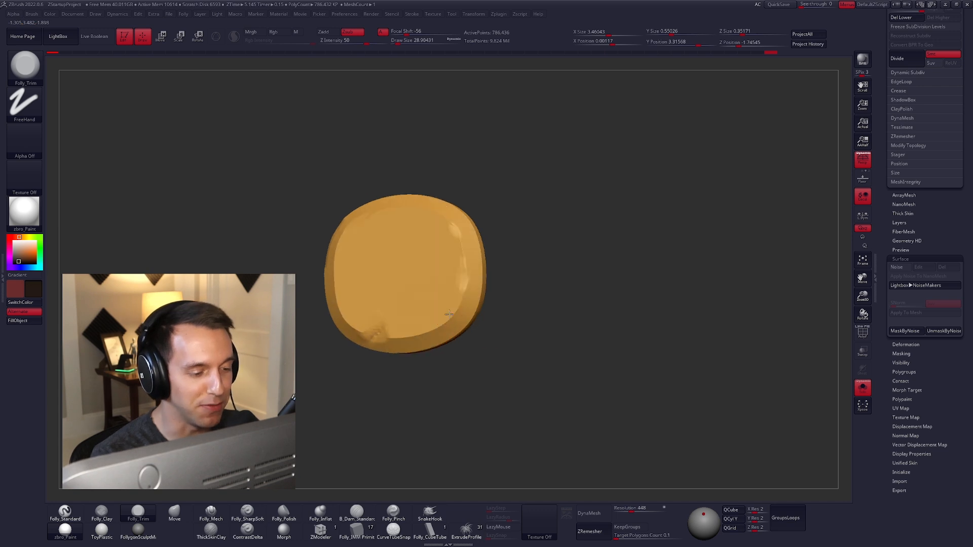
drag(427, 334, 437, 344)
ctrl+right_drag(436, 345, 417, 321)
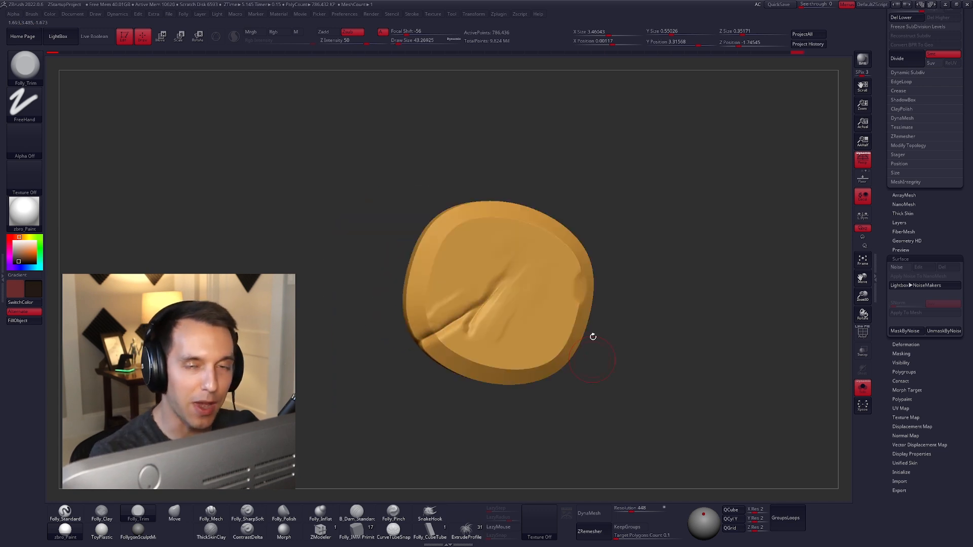
mouse_move(604, 353)
ctrl+right_down()
mouse_move(595, 345)
mouse_move(565, 357)
ctrl+right_up()
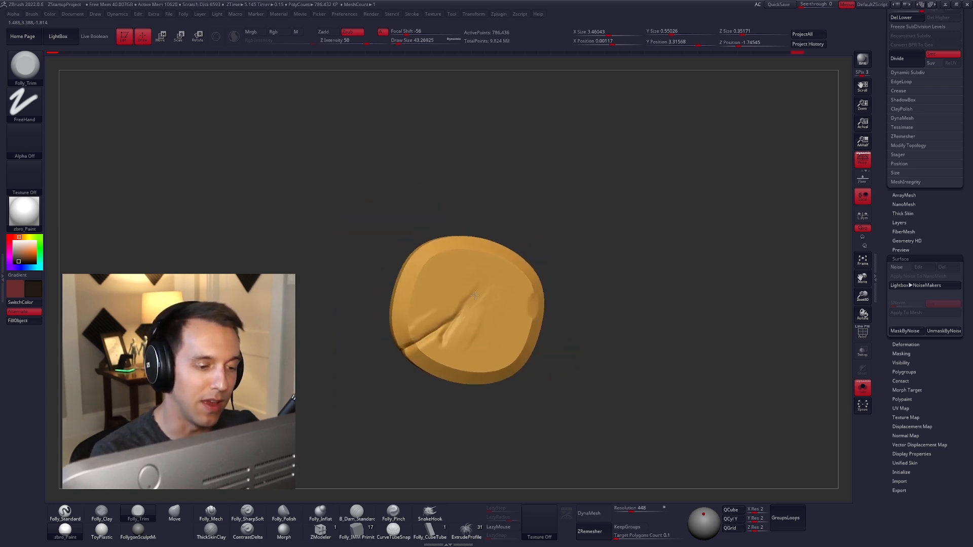
- Flatten the surface around the dent near the gold button's edge with Folly_Trim at a draw size of about 25
right_drag(472, 325, 483, 330)
key(space)
drag(495, 322, 491, 322)
mouse_move(488, 325)
right_down()
mouse_move(423, 349)
mouse_move(478, 321)
mouse_move(499, 340)
right_up()
drag(475, 324, 467, 325)
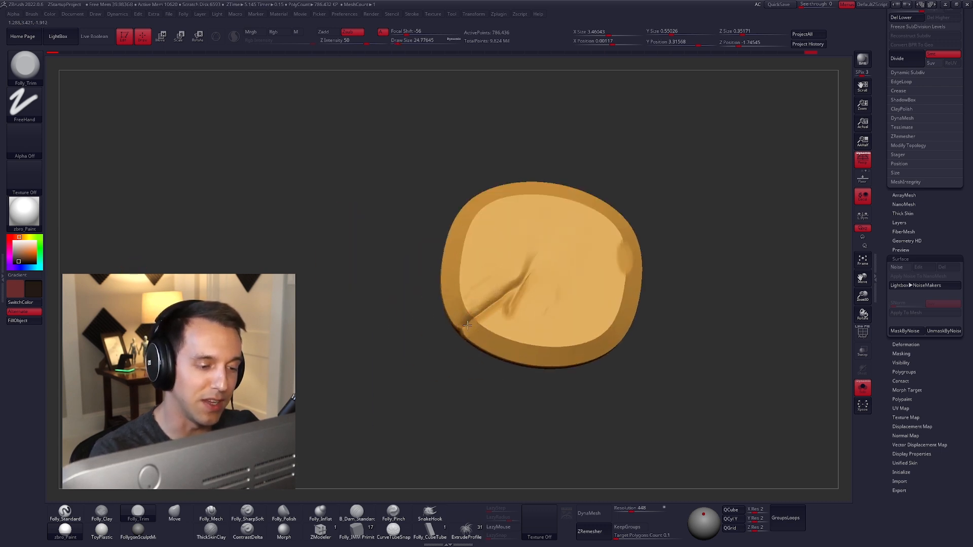
right_drag(475, 324, 479, 306)
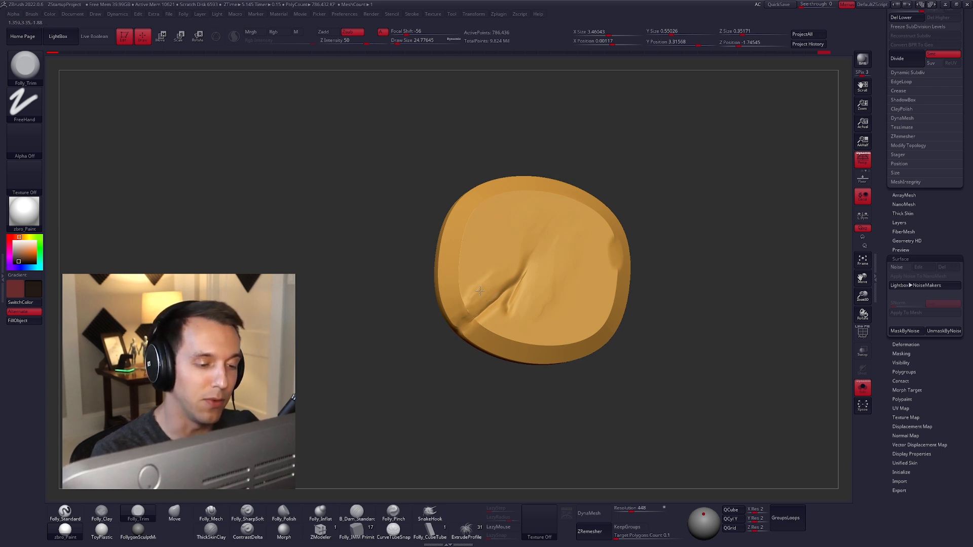
drag(481, 290, 491, 296)
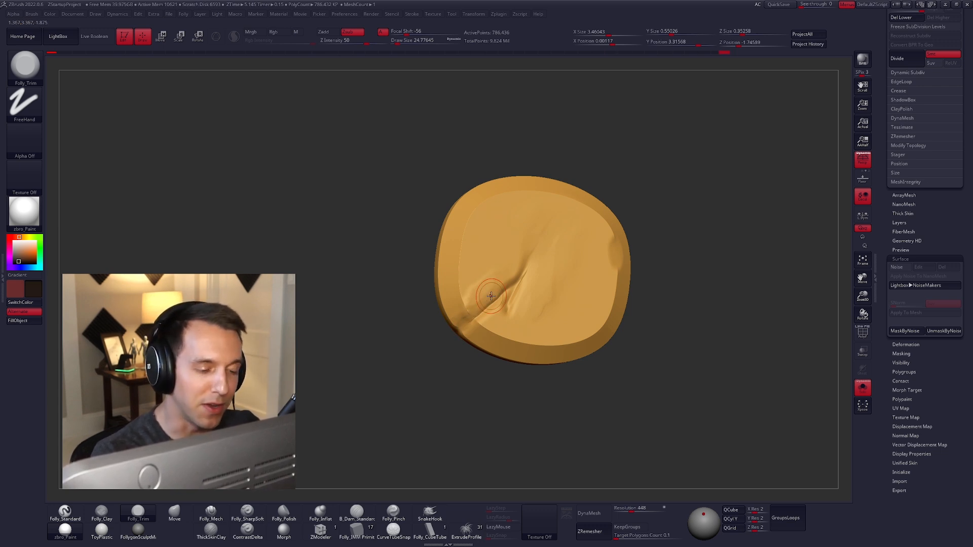
- Plane uneven facets across the gold button's face with Folly_Trim at a draw size of about 43
drag(562, 273, 551, 286)
key(space)
drag(550, 287, 556, 286)
drag(556, 286, 546, 290)
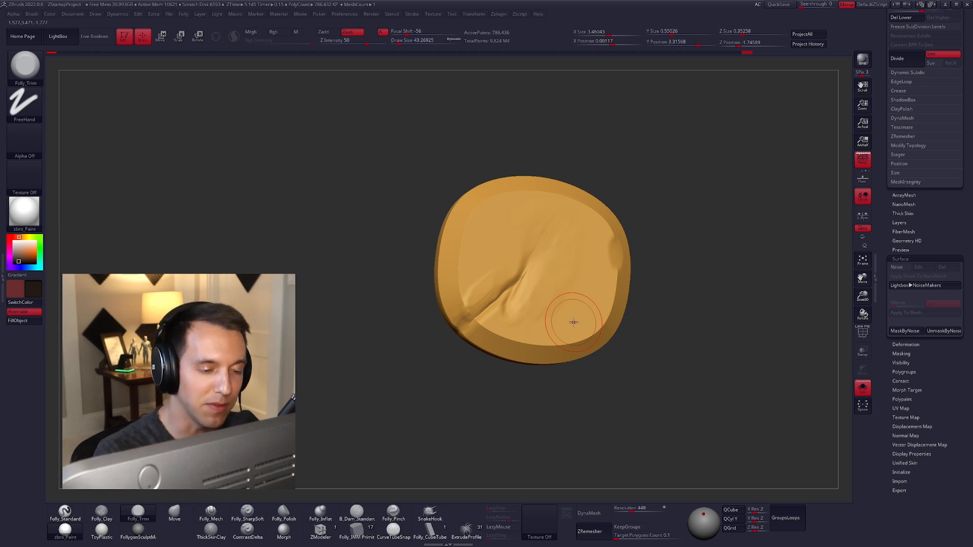
drag(532, 268, 531, 269)
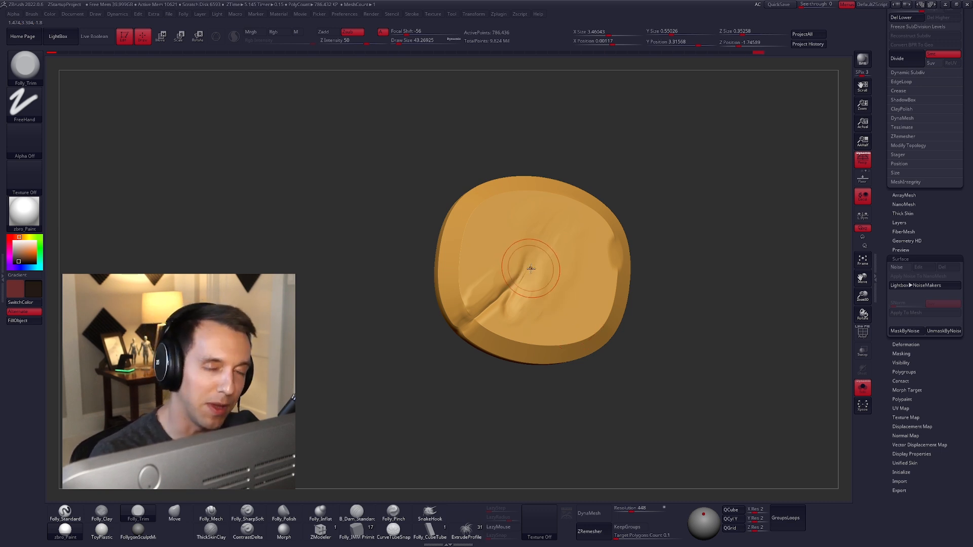
drag(534, 315, 536, 314)
mouse_move(536, 314)
ctrl+right_down()
mouse_move(551, 323)
mouse_move(495, 329)
ctrl+right_up()
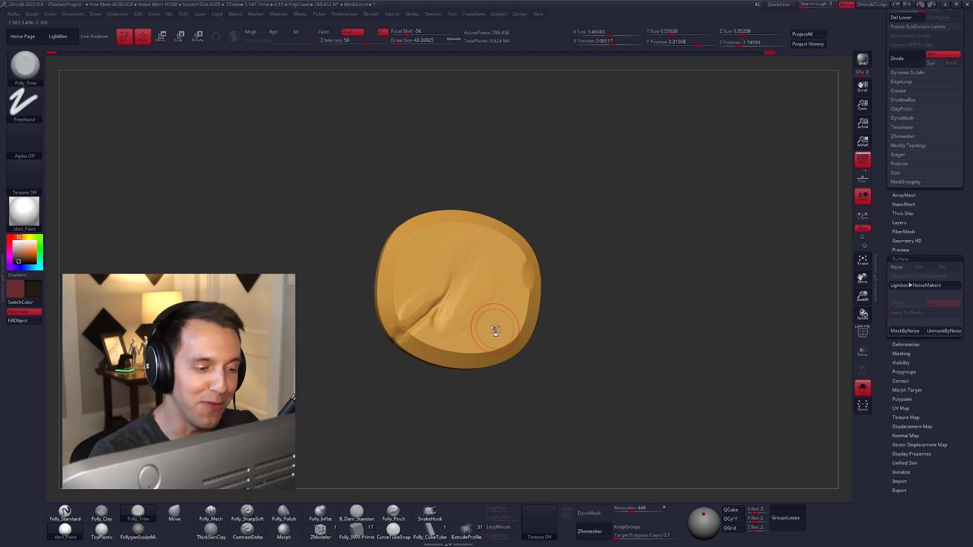
- Cut a second diagonal crease into the button face opposite the dent with B_Dam_Standard at Z intensity 33
right_drag(511, 332, 455, 315)
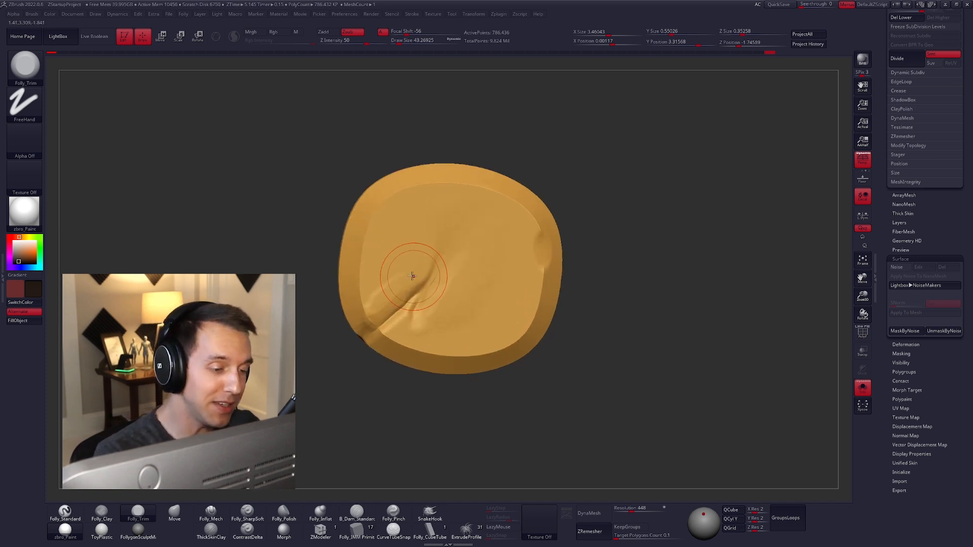
alt+right_drag(412, 267, 481, 263)
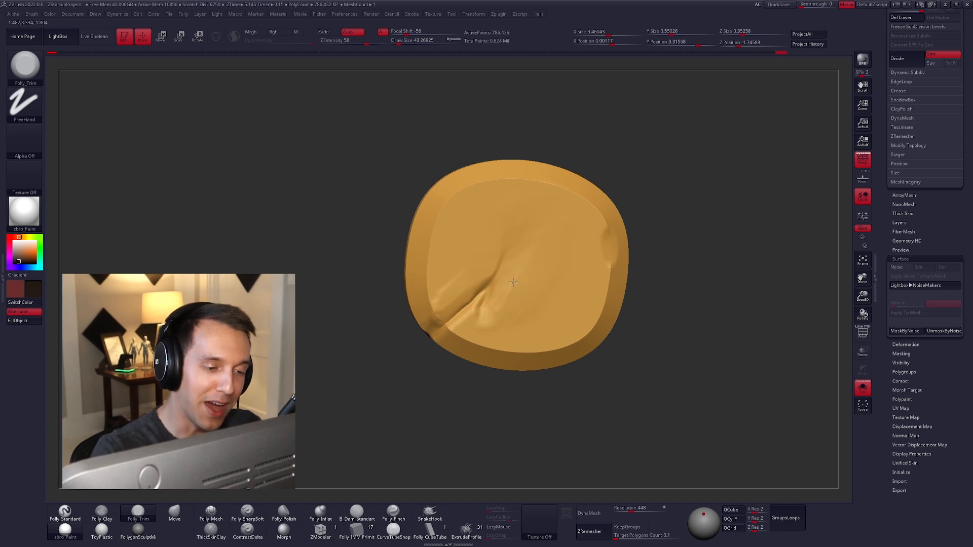
right_drag(528, 319, 551, 285)
key(space)
drag(551, 285, 544, 290)
click(352, 513)
right_drag(554, 324, 538, 308)
ctrl+right_drag(538, 308, 541, 291)
key(space)
mouse_move(541, 290)
mouse_down()
mouse_move(504, 320)
mouse_move(534, 301)
mouse_up()
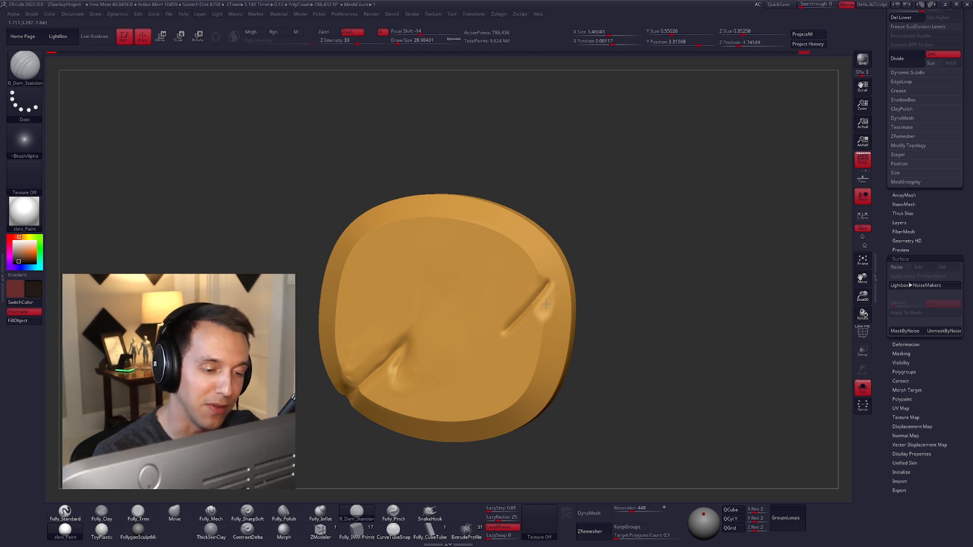
- Flatten the bevelled rim around the second crease with Folly_Trim at a draw size of about 25
right_drag(540, 351, 523, 348)
key(3)
key(space)
drag(553, 301, 550, 304)
right_drag(550, 304, 528, 304)
mouse_move(557, 290)
mouse_down()
mouse_move(554, 297)
mouse_move(553, 288)
mouse_up()
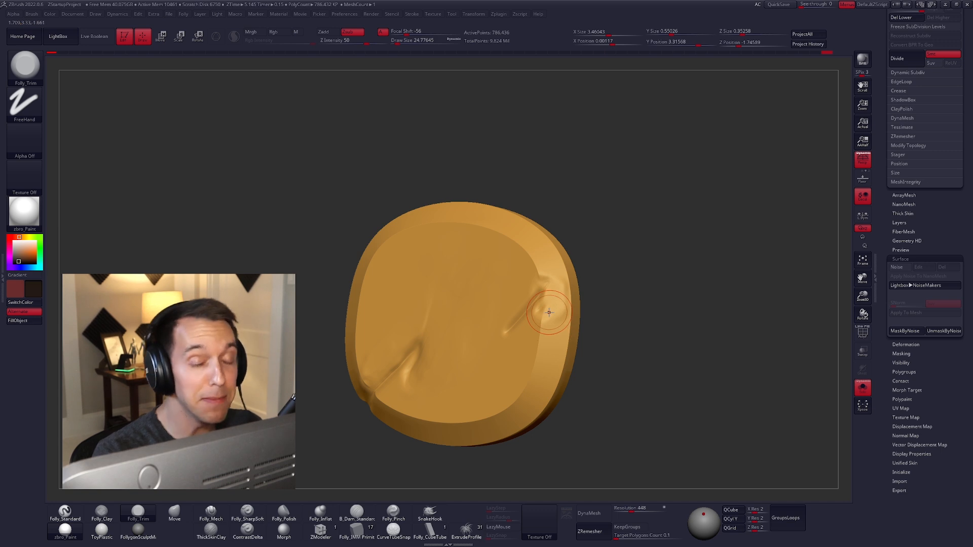
- Plane the button face around the two creases with Folly_Trim at a draw size of about 43
mouse_move(531, 329)
right_down()
mouse_move(521, 340)
mouse_move(513, 324)
mouse_move(531, 358)
right_up()
key(space)
drag(477, 336, 482, 335)
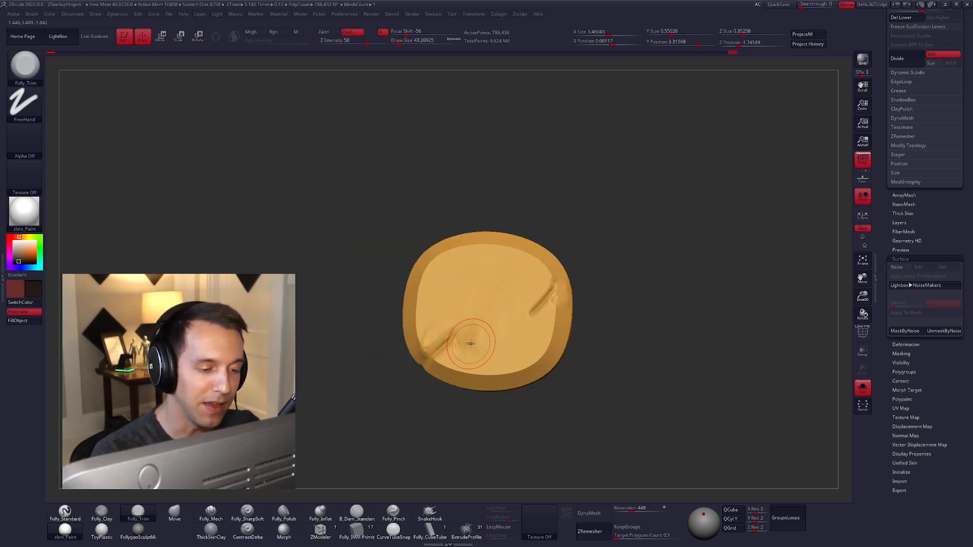
right_drag(526, 340, 531, 338)
mouse_move(471, 336)
mouse_down()
mouse_move(463, 321)
mouse_move(451, 343)
mouse_up()
right_drag(453, 342, 443, 342)
key(bracketleft)
right_drag(444, 341, 449, 333)
drag(458, 308, 476, 315)
mouse_move(476, 315)
right_down()
mouse_move(501, 283)
mouse_move(551, 314)
mouse_move(488, 269)
right_up()
- Trim irregular facets into the gold buttons' faces and outer bevels with Folly_Trim
key(alt+s)
key(alt+s)
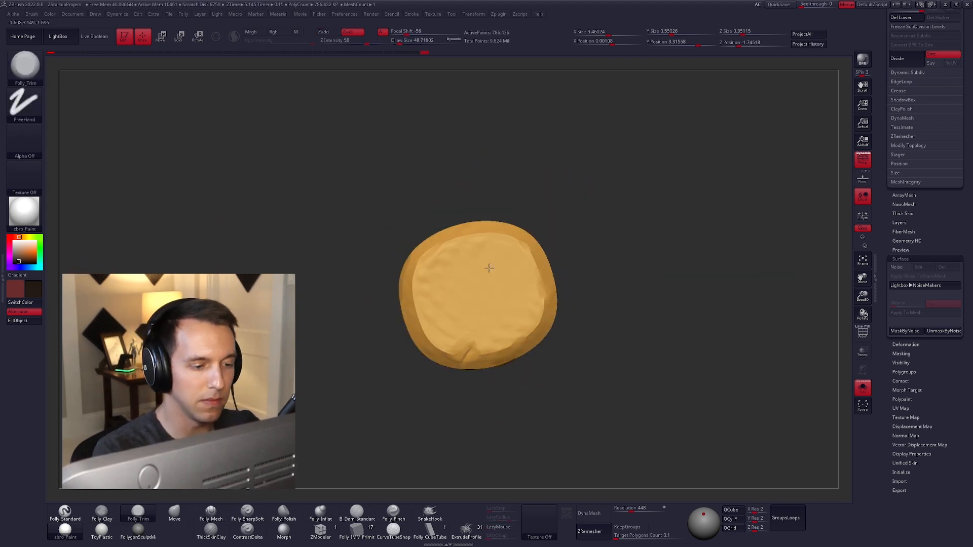
drag(488, 269, 484, 304)
mouse_move(484, 304)
right_down()
mouse_move(447, 295)
mouse_move(471, 370)
right_up()
drag(471, 370, 495, 376)
right_drag(496, 376, 472, 301)
key(f)
ctrl+right_drag(472, 302, 527, 315)
right_drag(494, 275, 460, 282)
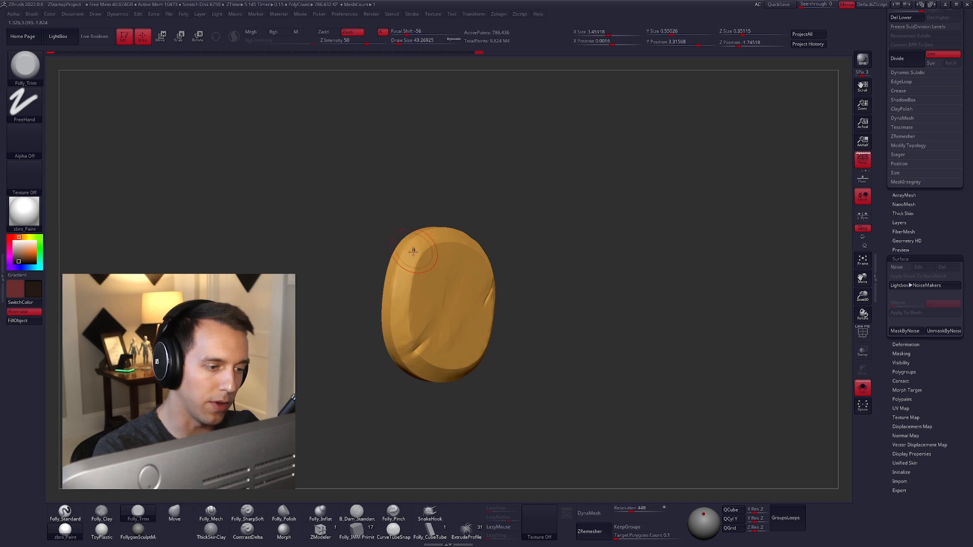
drag(403, 340, 416, 371)
- Inspect the dented buttons from several angles and against the whole frog character
right_drag(355, 332, 395, 326)
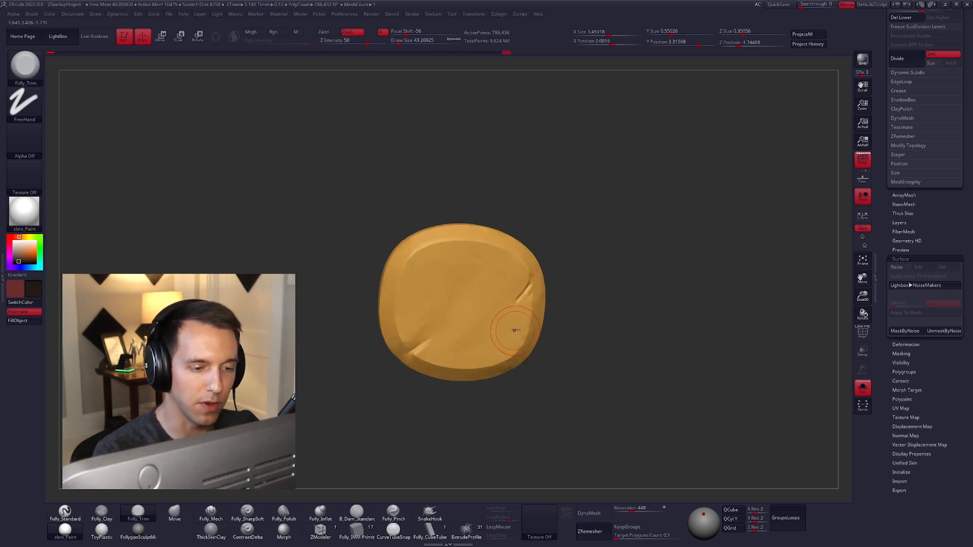
right_drag(516, 330, 539, 287)
mouse_move(514, 371)
right_down()
mouse_move(526, 355)
mouse_move(482, 361)
right_up()
right_drag(515, 331, 510, 272)
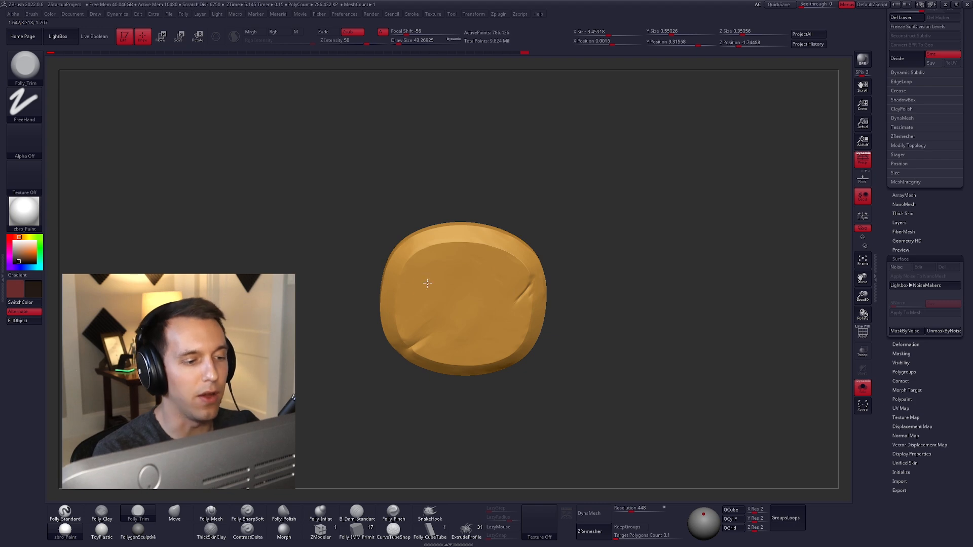
right_drag(428, 273, 429, 271)
right_drag(463, 236, 476, 272)
right_drag(487, 315, 539, 320)
key(alt+s)
right_drag(580, 357, 713, 338)
ctrl+right_drag(750, 310, 714, 261)
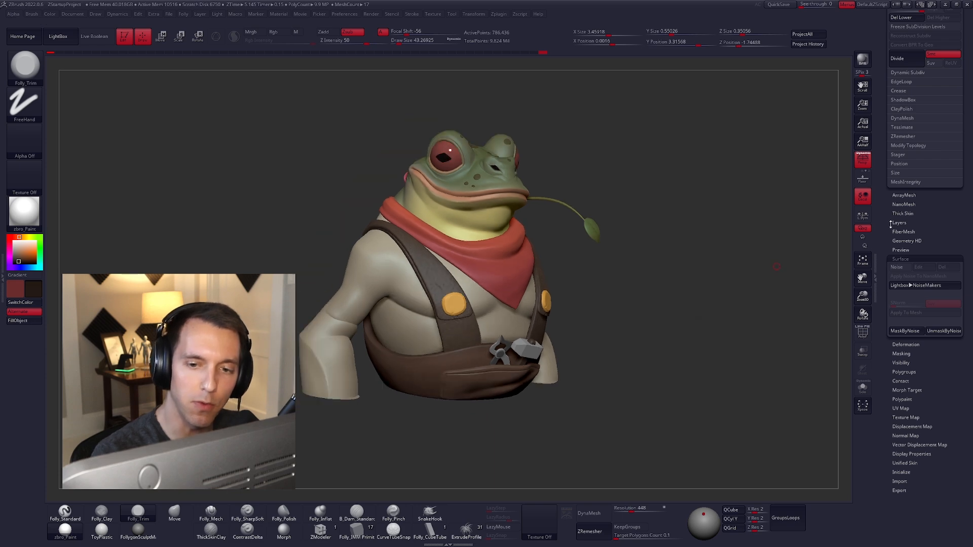
drag(890, 223, 870, 351)
- Select and isolate the red scarf, add surface noise to it and apply the noise to the mesh
alt+right_drag(628, 339, 608, 373)
alt+click(506, 300)
key(alt+s)
key(f)
drag(890, 446, 890, 223)
click(900, 327)
click(897, 335)
ctrl+right_drag(760, 385, 547, 328)
click(772, 513)
click(907, 381)
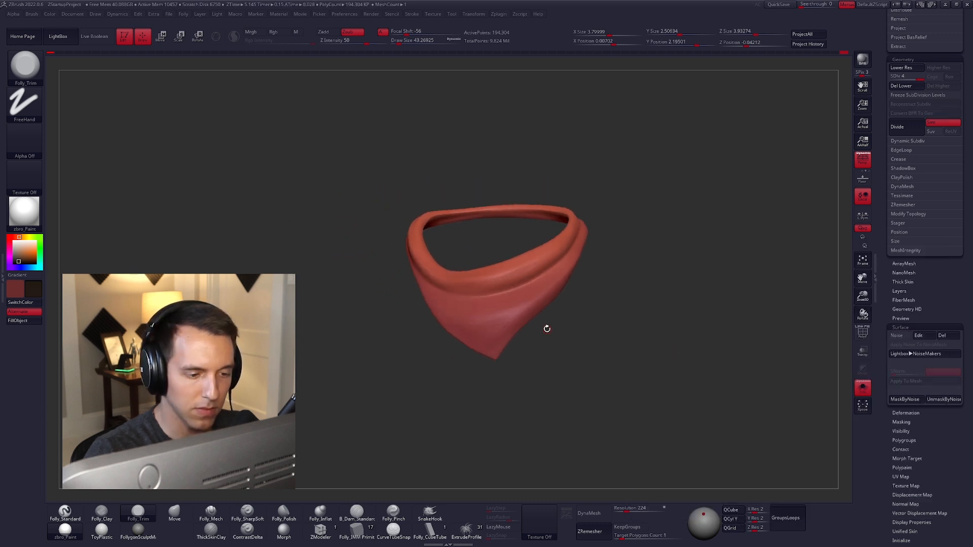
- Check the scarf's surface within the full character and reopen its noise settings
key(alt+s)
right_drag(471, 324, 515, 330)
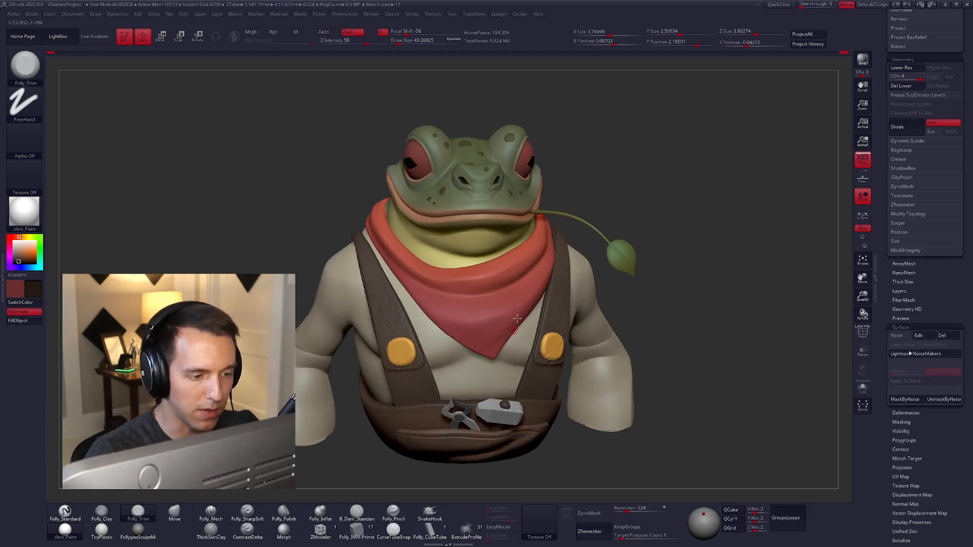
key(alt+s)
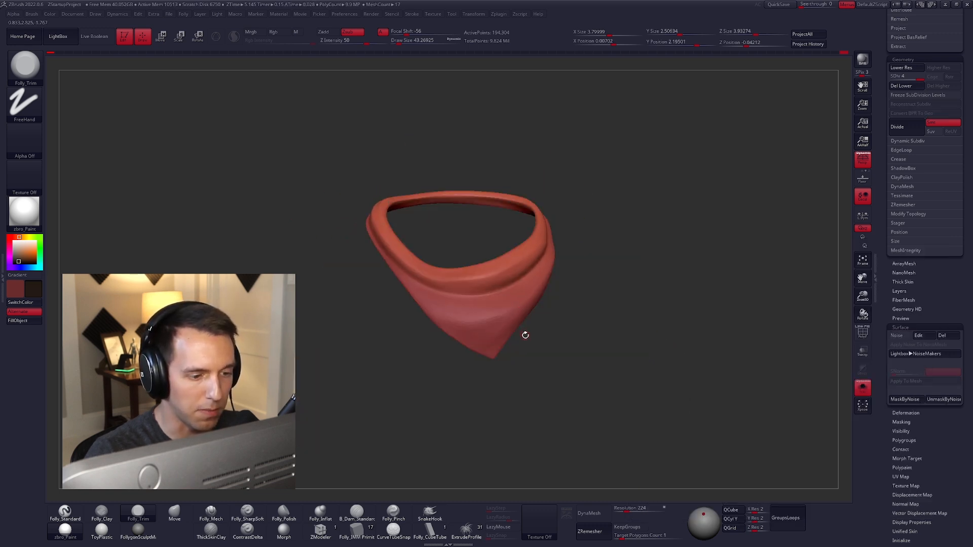
click(920, 336)
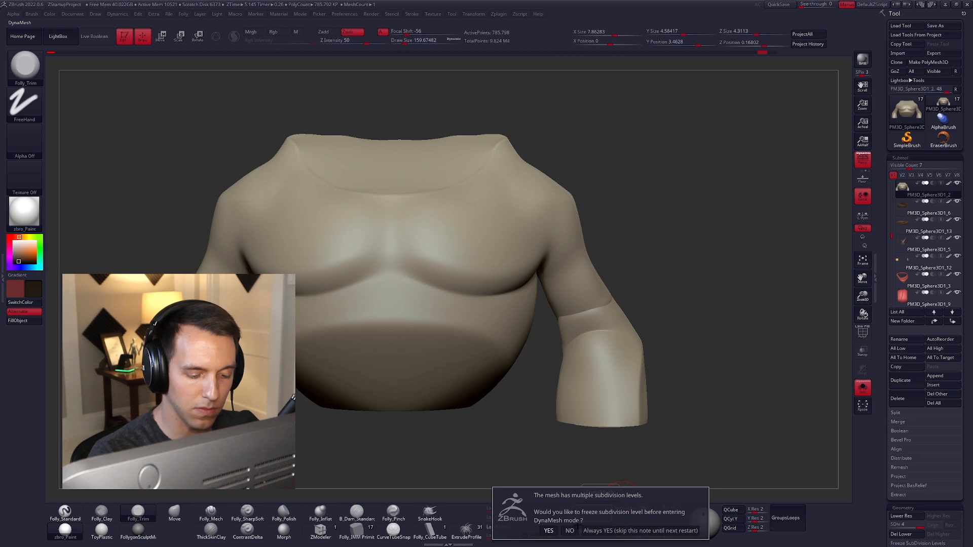
- Turn off perspective, lower the torso to subdivision level 1 and enlarge the Move brush to about 556
drag(734, 178, 603, 310)
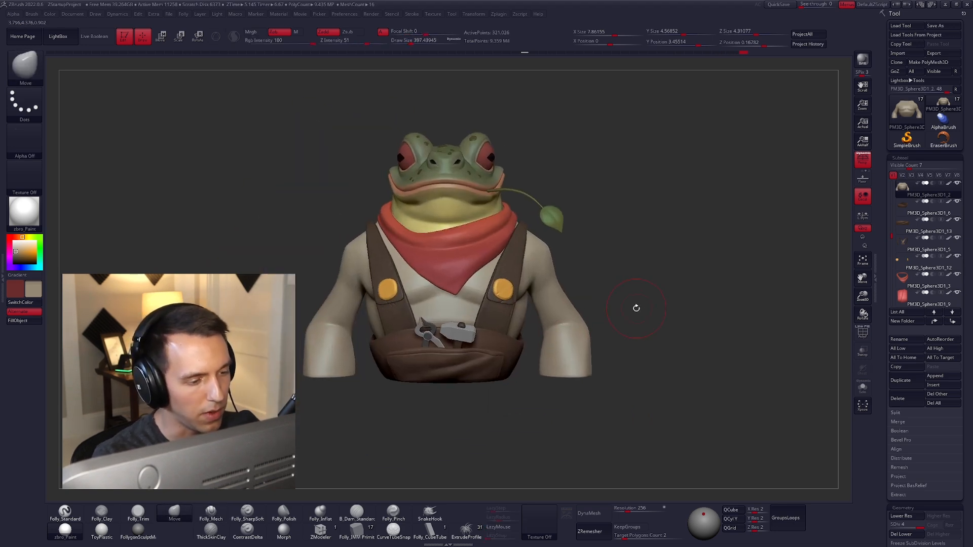
mouse_move(635, 308)
mouse_down()
mouse_move(658, 297)
mouse_move(643, 306)
mouse_move(642, 323)
mouse_move(637, 299)
mouse_up()
click(860, 161)
key(shift+d)
key(shift+d)
key(shift+d)
key(space)
drag(570, 266, 575, 263)
ctrl+right_drag(559, 299, 563, 330)
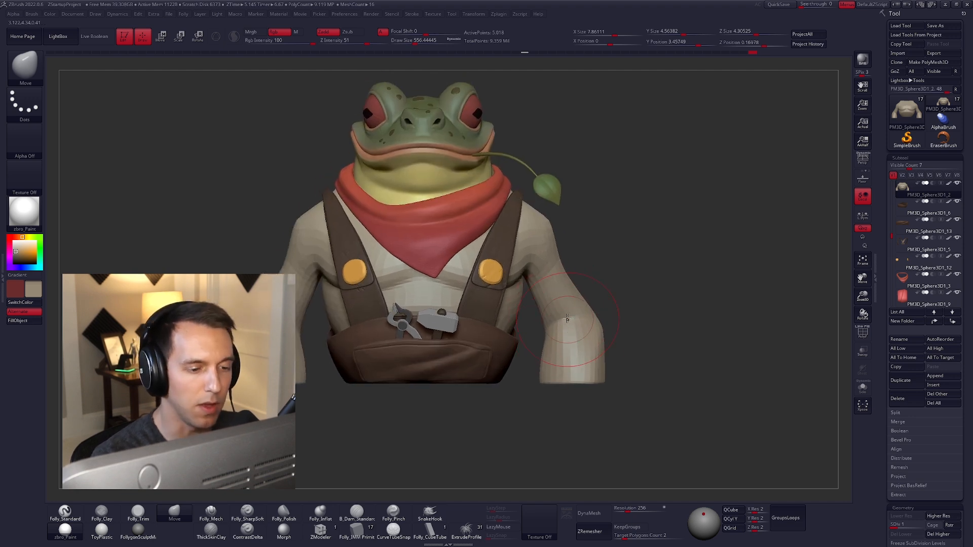
- Mask the torso with a Transpose line, leaving one arm free, and rotate that arm inward from the shoulder
mouse_move(552, 283)
alt+right_down()
mouse_move(543, 286)
mouse_move(561, 282)
alt+right_up()
alt+right_drag(572, 324, 555, 338)
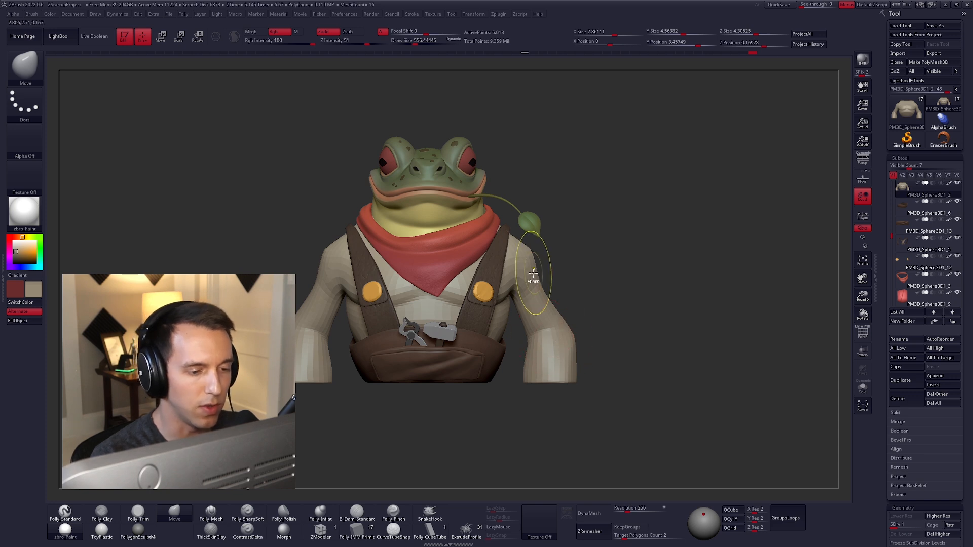
key(w)
ctrl+drag(533, 284, 534, 306)
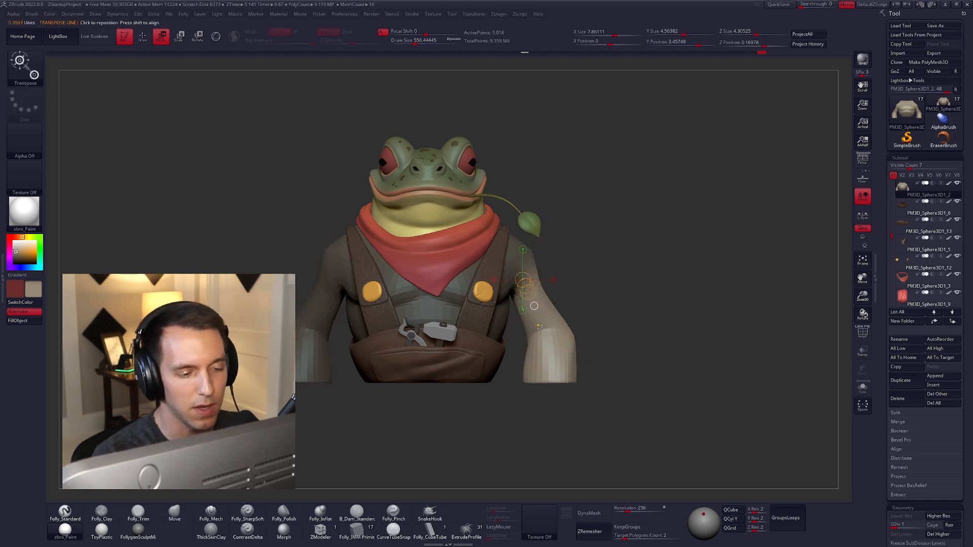
mouse_move(516, 270)
mouse_down()
mouse_move(575, 402)
mouse_move(551, 423)
mouse_up()
key(r)
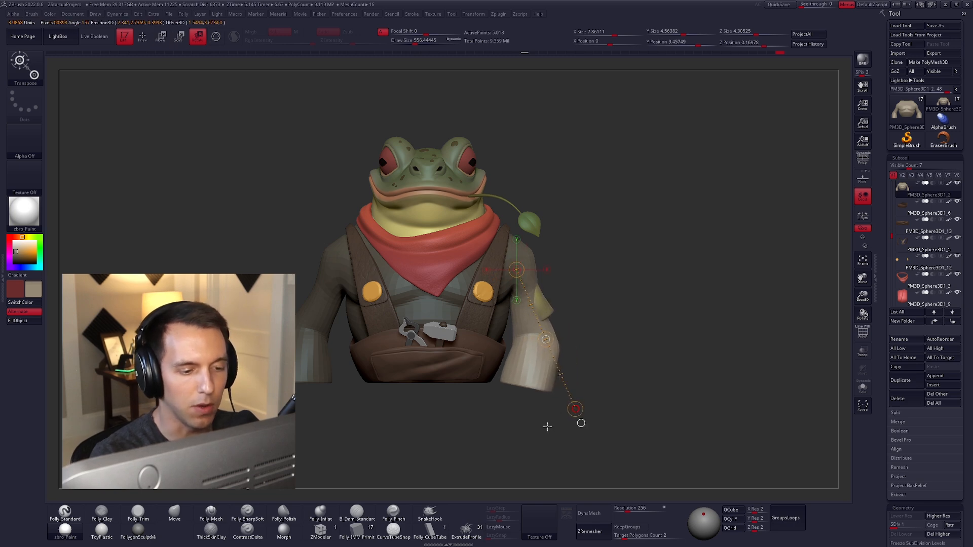
key(q)
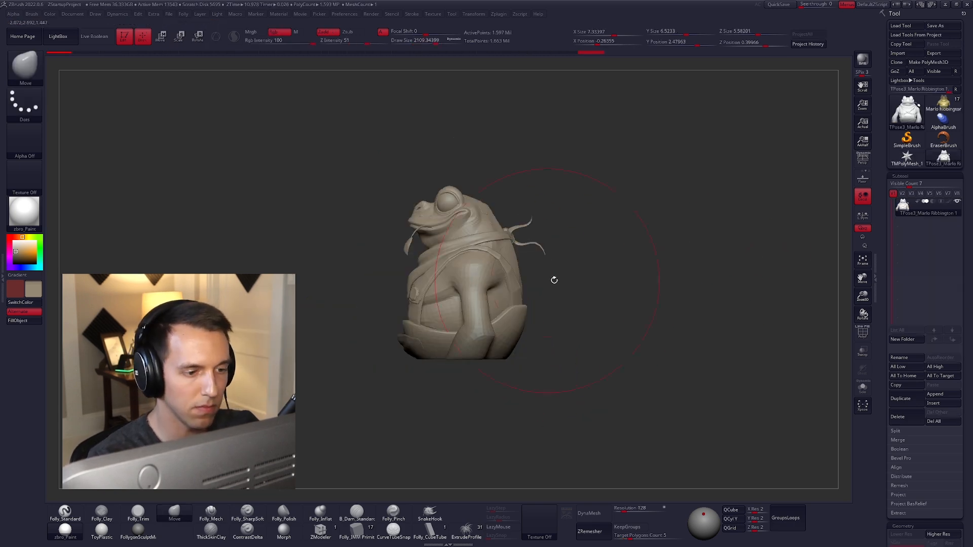
- Pose the merged T-pose mesh by rotating its upper body with a vertical Transpose line, and update the mask
mouse_move(554, 278)
mouse_down()
mouse_move(632, 306)
mouse_move(542, 217)
mouse_up()
key(r)
drag(477, 233, 477, 330)
key(q)
ctrl+drag(431, 223, 532, 223)
mouse_move(486, 295)
right_down()
mouse_move(538, 235)
mouse_move(538, 284)
mouse_move(613, 304)
mouse_move(706, 307)
right_up()
- Isolate and mask part of the T-pose mesh for posing, and smooth the mouth near the leafy stalk
ctrl+shift+click(576, 264)
ctrl+shift+click(521, 302)
ctrl+click(522, 302)
key(r)
key(q)
key(w)
key(q)
mouse_move(628, 264)
mouse_down()
mouse_move(729, 289)
mouse_move(619, 292)
mouse_up()
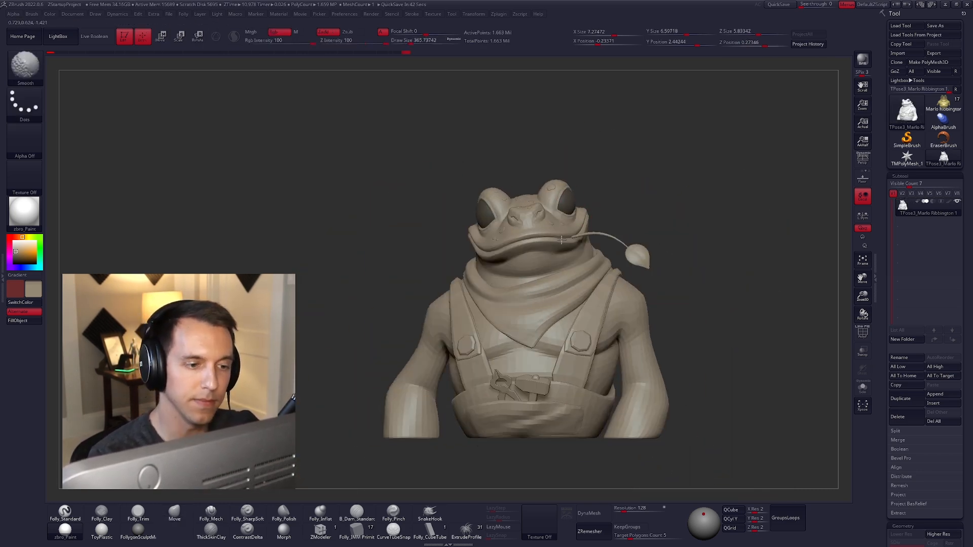
drag(558, 223, 573, 251)
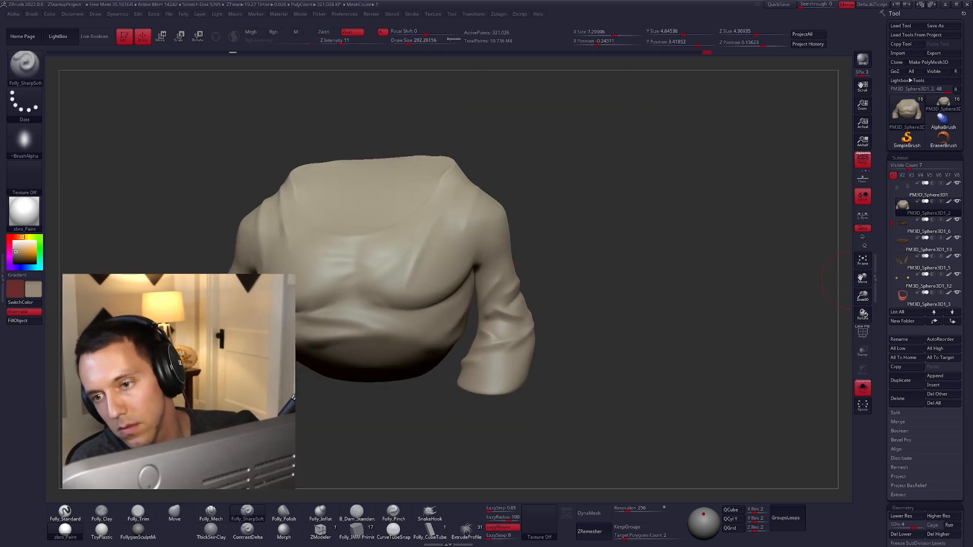
- Refine and smooth the fabric folds on the shirt's chest and sleeves with the Smooth brush
right_drag(588, 361, 456, 349)
mouse_move(456, 304)
ctrl+right_down()
mouse_move(473, 334)
mouse_move(385, 324)
ctrl+right_up()
drag(324, 222, 395, 243)
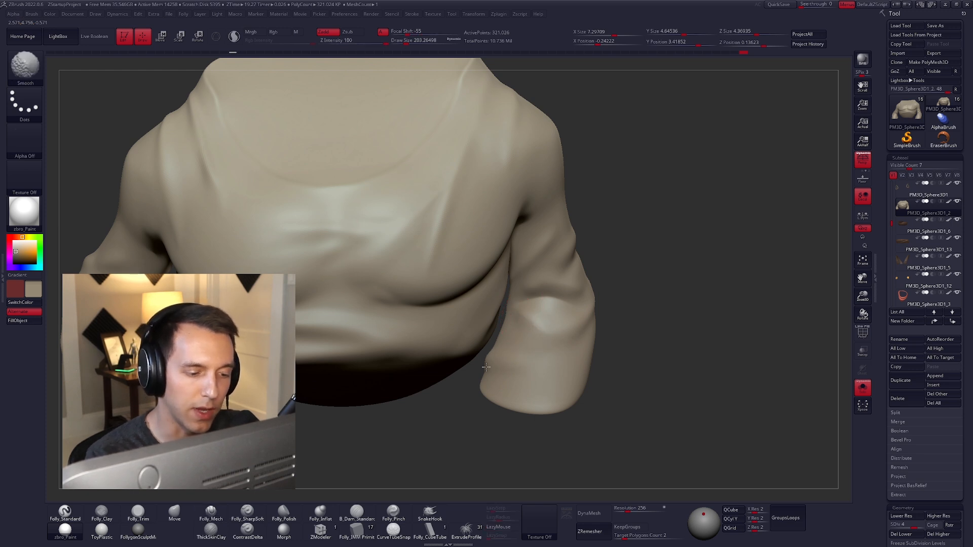
right_drag(567, 330, 486, 314)
drag(552, 263, 569, 291)
right_drag(569, 291, 624, 304)
ctrl+right_drag(623, 304, 615, 274)
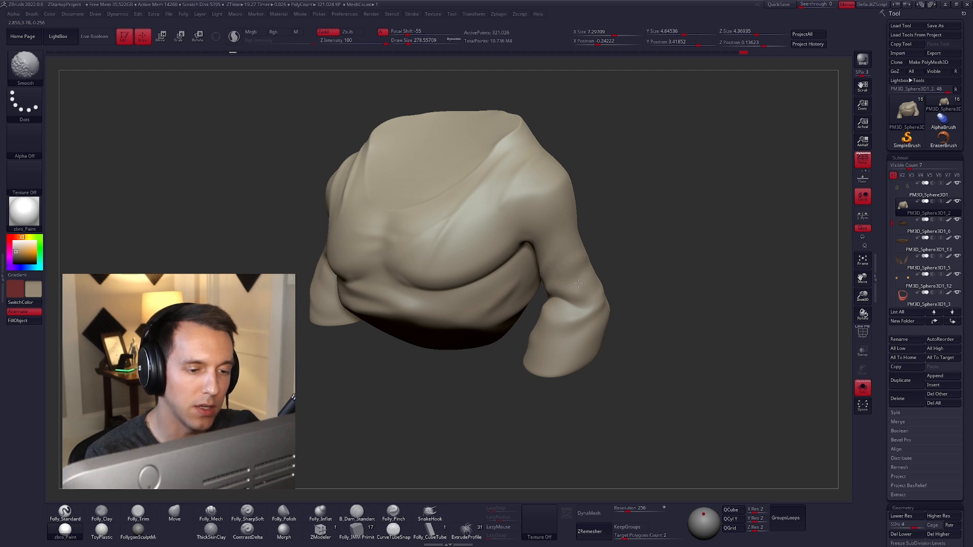
right_drag(593, 315, 608, 273)
- Show the full character and soften the sleeve folds with the Smooth and Folly_Mech brushes
key(alt+s)
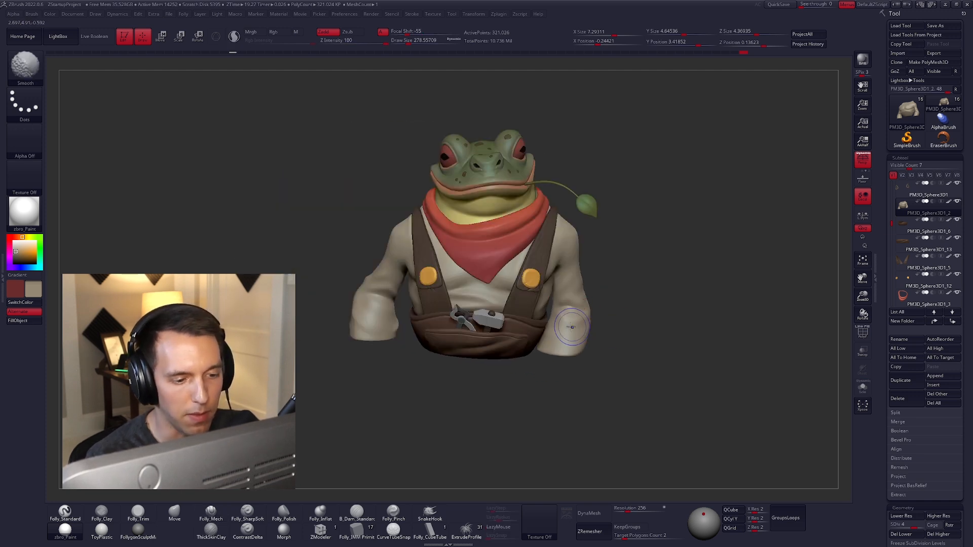
right_drag(576, 328, 560, 357)
right_click(560, 357)
shift+drag(603, 304, 610, 331)
right_drag(610, 325, 586, 332)
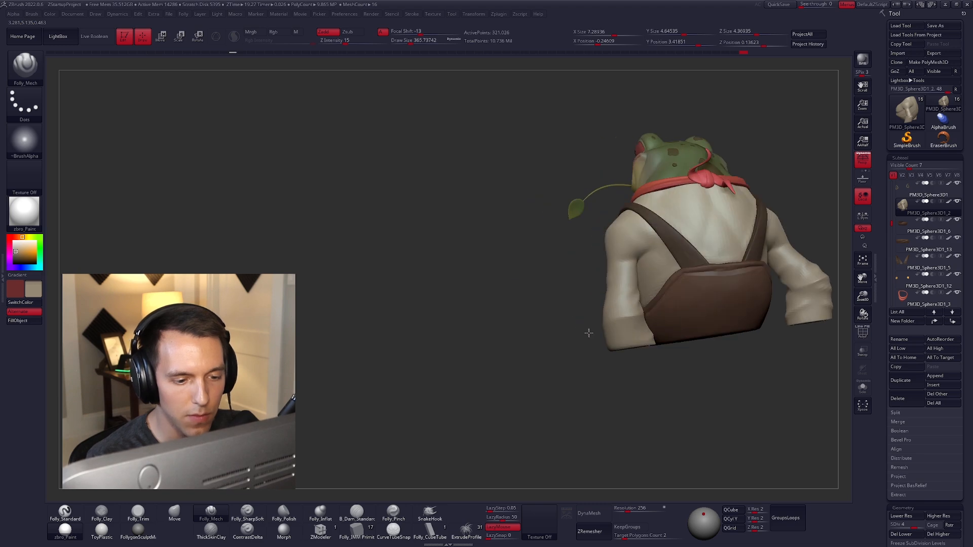
mouse_move(633, 298)
right_down()
mouse_move(697, 305)
mouse_move(669, 326)
mouse_move(709, 319)
right_up()
- Resize the Folly_Mech brush and shape broad folds across the back of the shirt at Z intensity 15
ctrl+right_drag(488, 274, 496, 303)
key(space)
drag(496, 303, 485, 303)
ctrl+right_drag(499, 276, 509, 291)
right_drag(449, 309, 517, 324)
mouse_move(517, 325)
ctrl+right_down()
mouse_move(540, 365)
mouse_move(526, 314)
mouse_move(472, 304)
ctrl+right_up()
mouse_move(471, 304)
ctrl+right_down()
mouse_move(460, 299)
mouse_move(512, 228)
mouse_move(478, 278)
mouse_move(491, 304)
mouse_move(634, 354)
mouse_move(651, 297)
mouse_move(573, 243)
mouse_move(597, 203)
ctrl+right_up()
key(alt+s)
key(alt+s)
- Raise the shirt one subdivision level and refine the folds behind the shoulders with smaller Folly_Mech and Smooth strokes
key(d)
mouse_move(598, 203)
ctrl+right_down()
mouse_move(608, 314)
mouse_move(504, 271)
mouse_move(501, 242)
ctrl+right_up()
key(space)
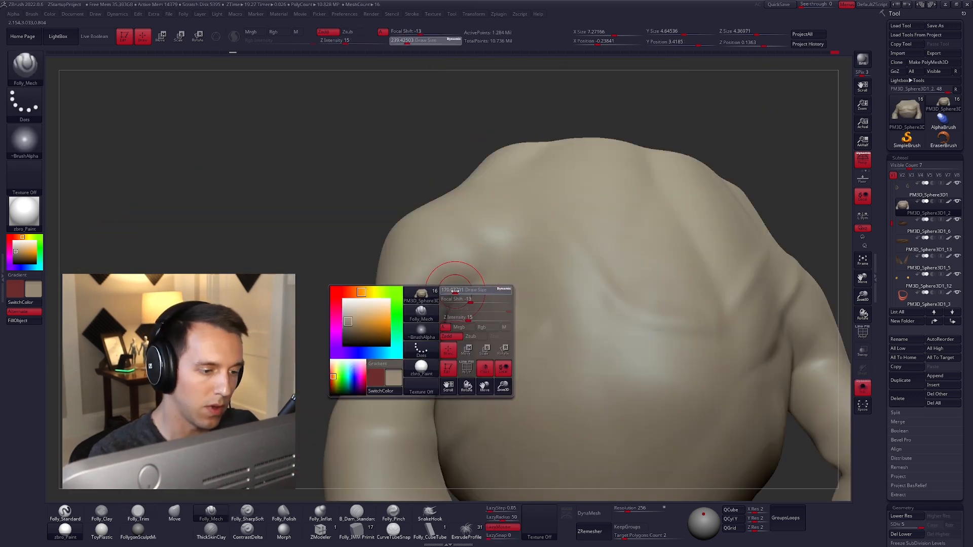
drag(458, 307, 449, 306)
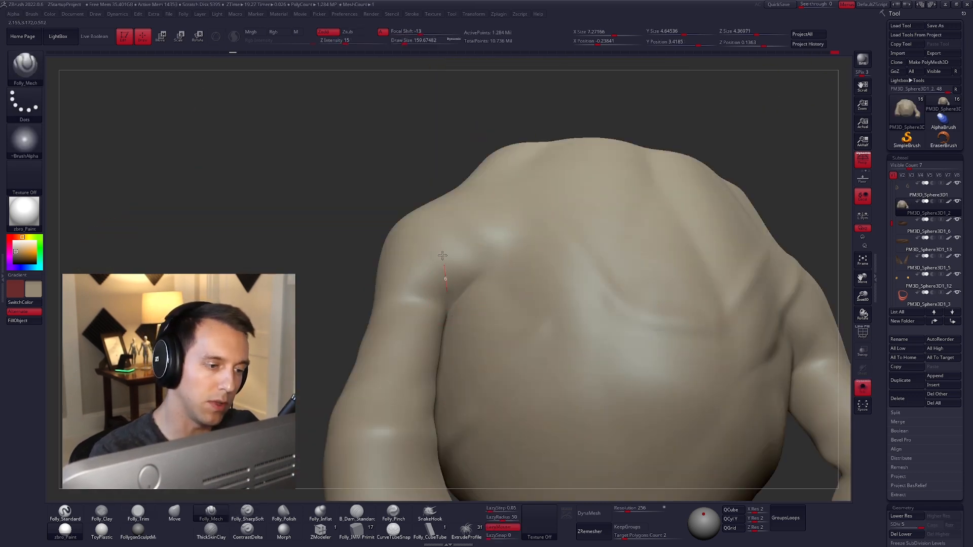
shift+drag(480, 259, 468, 253)
mouse_move(469, 253)
ctrl+right_down()
mouse_move(471, 200)
mouse_move(529, 233)
mouse_move(527, 326)
mouse_move(513, 332)
ctrl+right_up()
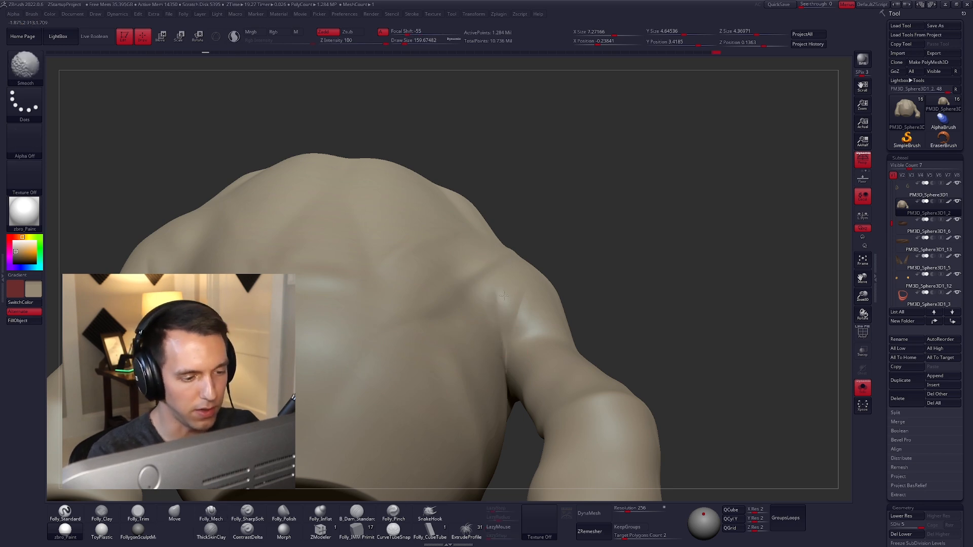
- Set up the Folly_Standard brush with the Spray stroke for painting colour on the isolated shirt at Rgb intensity 25
key(f)
right_drag(515, 301, 547, 284)
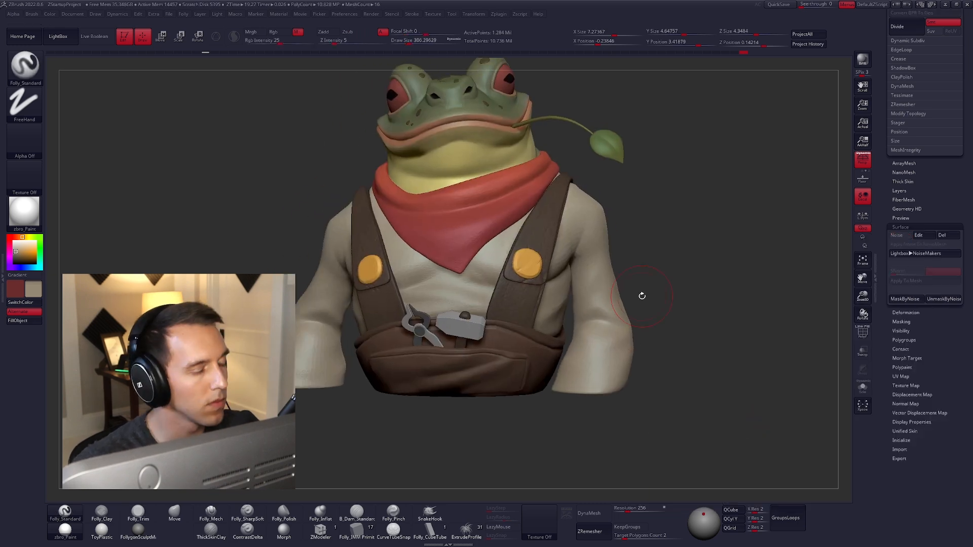
click(24, 104)
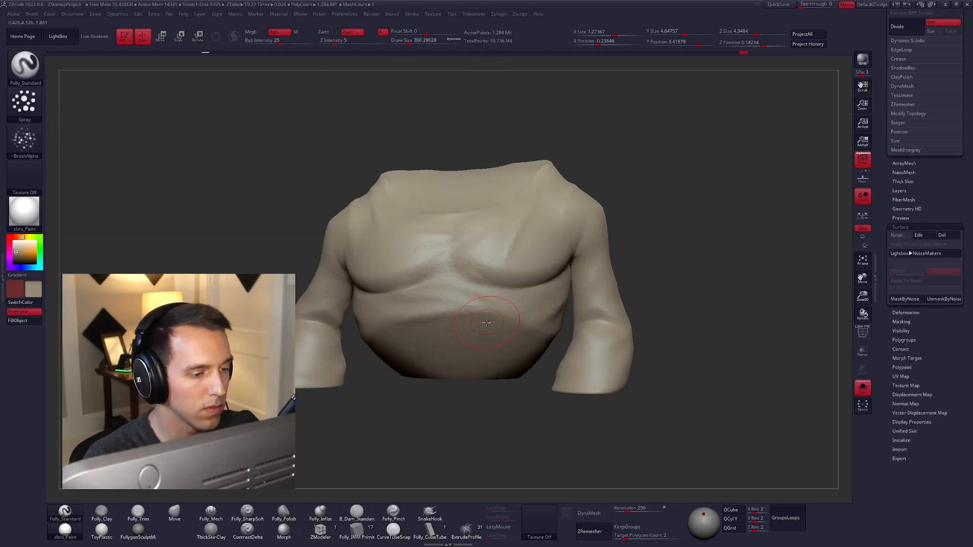
right_drag(486, 323, 567, 293)
drag(932, 217, 933, 372)
click(903, 231)
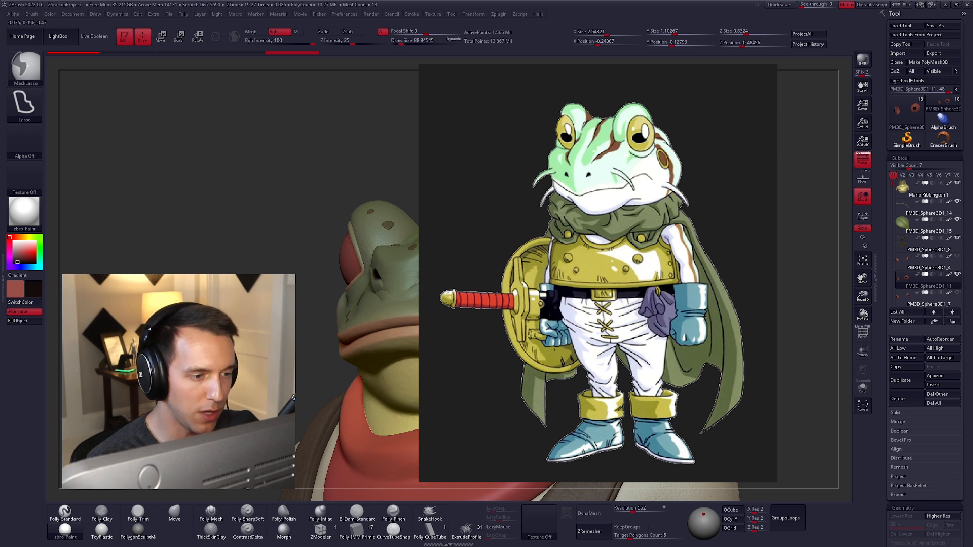
- Try painting a dark pupil on the red eye with the Folly_Standard brush in Mrgb mode at intensity 100
key(alt+s)
right_drag(573, 271, 526, 245)
key(alt+s)
key(space)
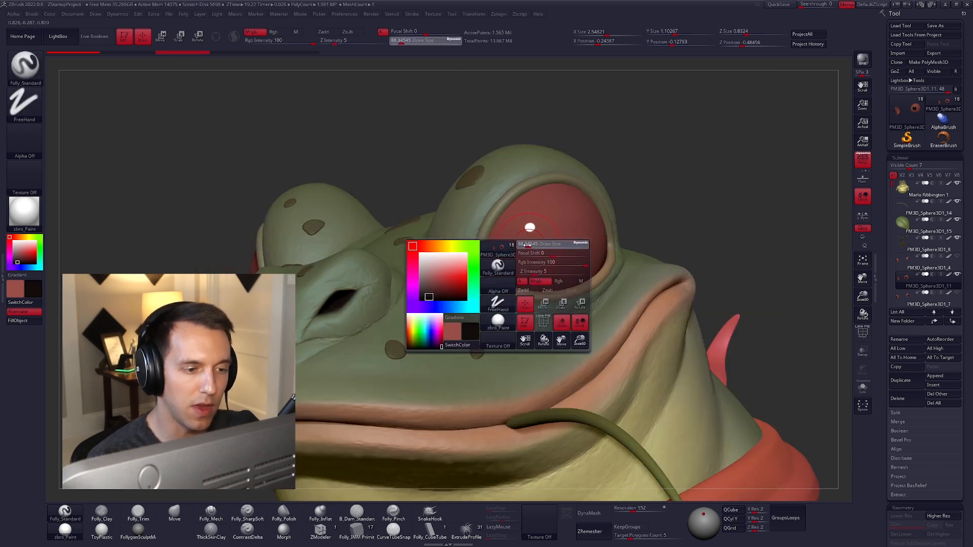
click(526, 245)
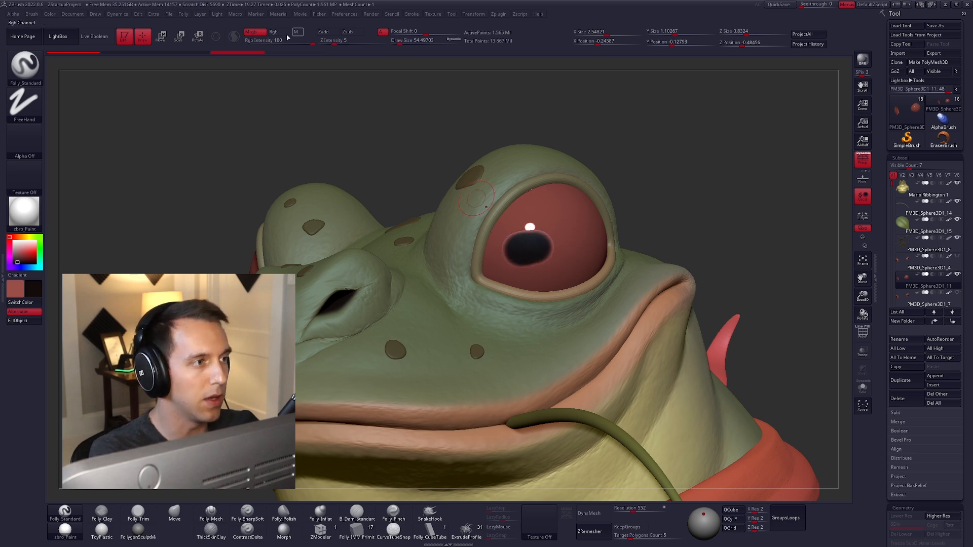
key(ctrl+z)
- Resize the Folly_Standard brush and paint a dark pupil on the red eye in Rgb mode at intensity 100
key(space)
click(527, 247)
drag(519, 253, 527, 245)
- Set the camera focal length to 50 and check the whole character from different sides
ctrl+right_drag(527, 246, 673, 304)
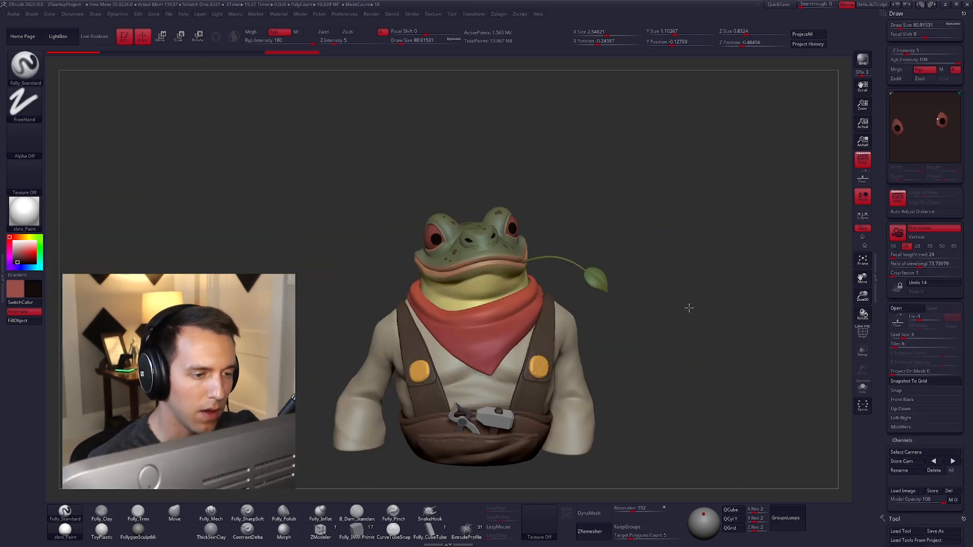
mouse_move(689, 308)
alt+right_down()
mouse_move(590, 289)
mouse_move(502, 252)
alt+right_up()
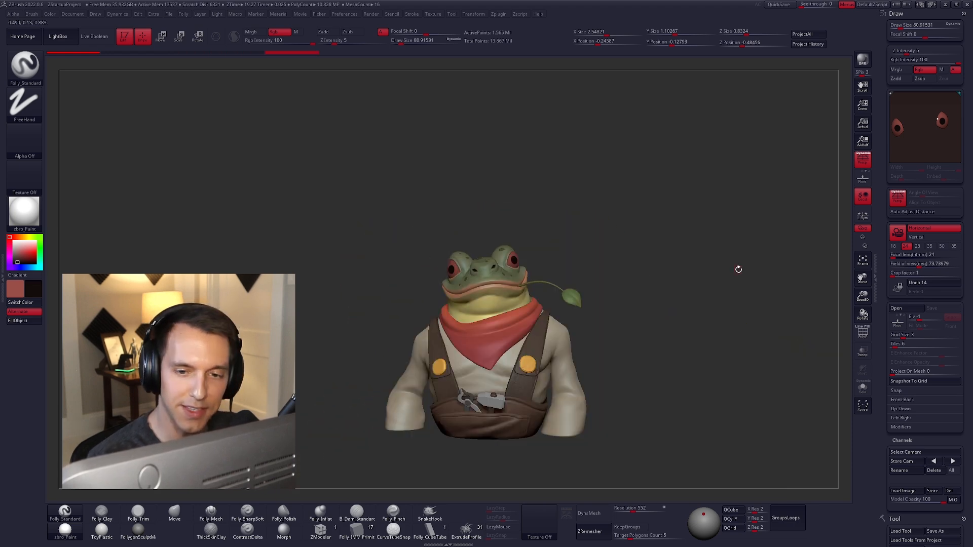
click(941, 247)
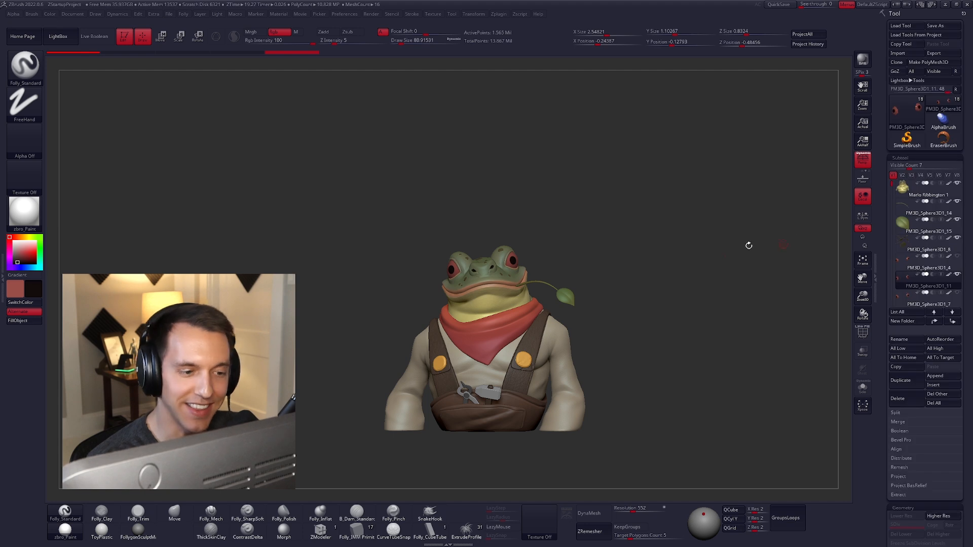
mouse_move(749, 245)
mouse_down()
mouse_move(668, 299)
mouse_move(684, 303)
mouse_move(649, 295)
mouse_move(696, 279)
mouse_move(681, 288)
mouse_move(694, 289)
mouse_move(645, 295)
mouse_move(692, 294)
mouse_move(645, 291)
mouse_move(666, 308)
mouse_up()
key(space)
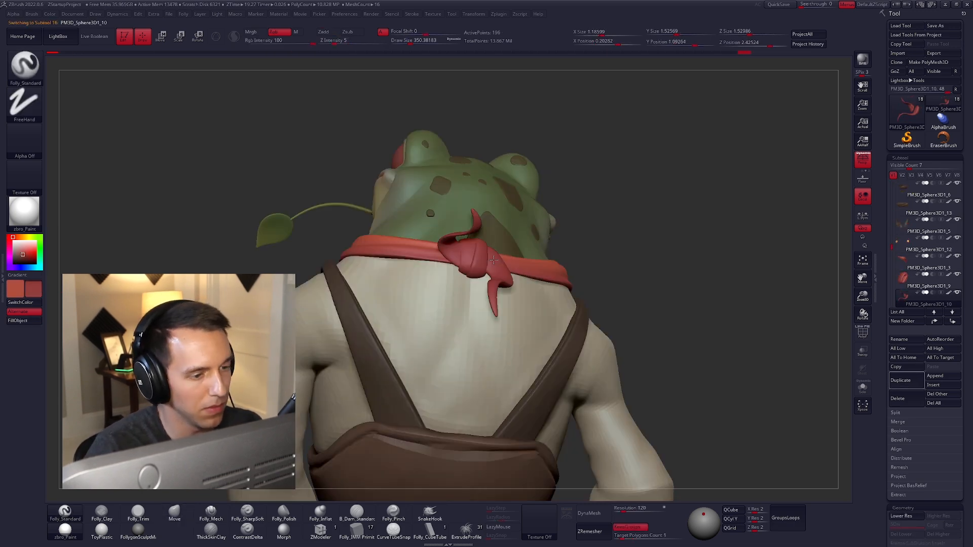